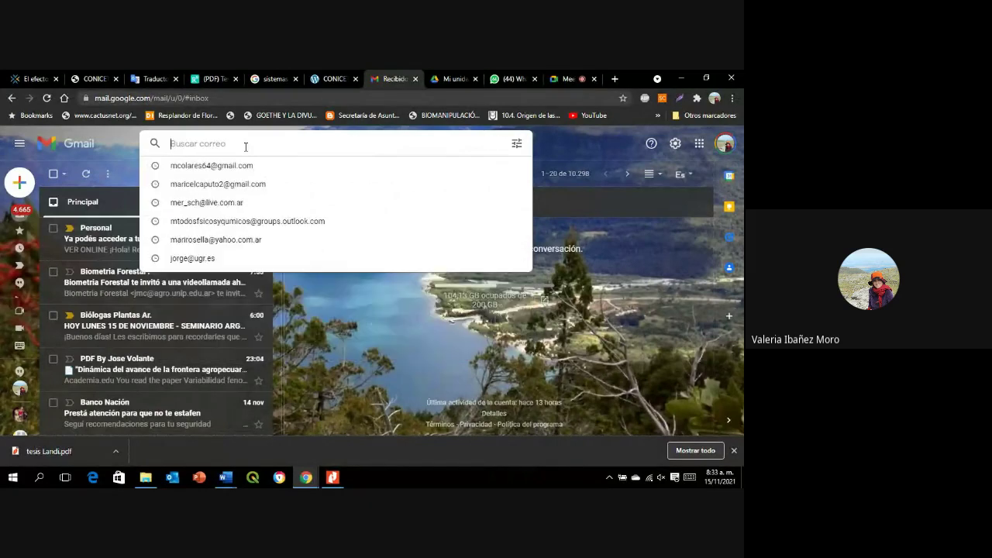
text(jm)
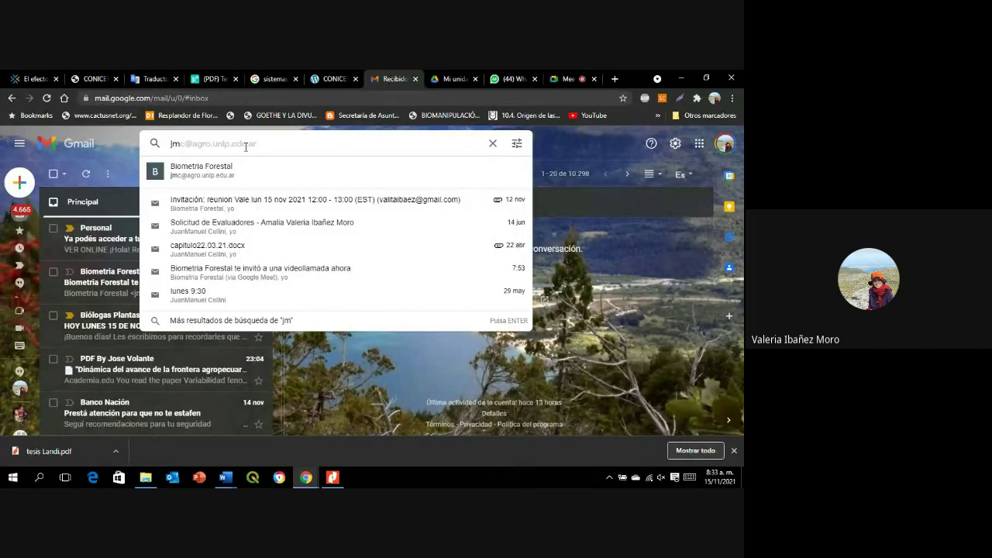
key(BackSpace)
key(BackSpace)
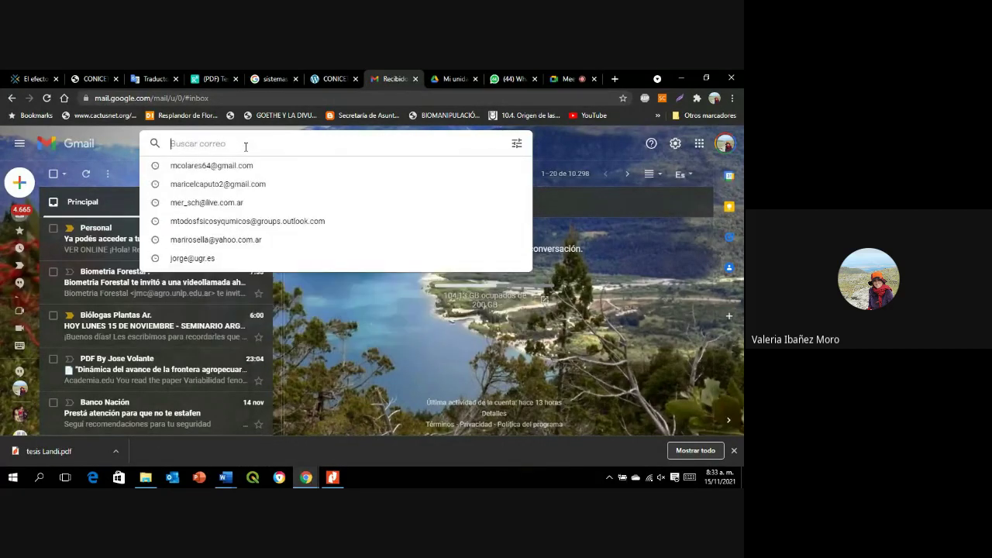
- Search the mail for messages involving the contact's e-mail address and limit the results to those with attachments
text(cell)
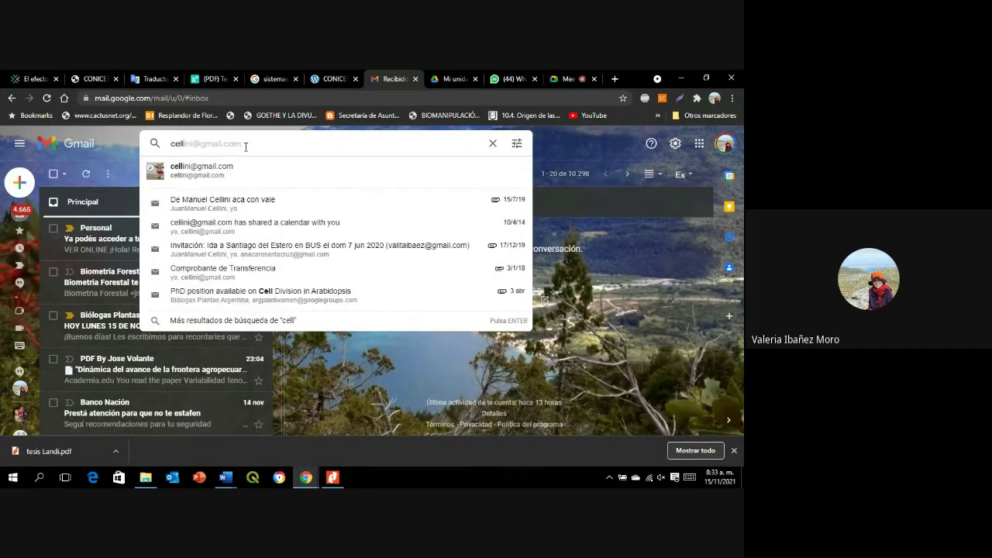
click(190, 168)
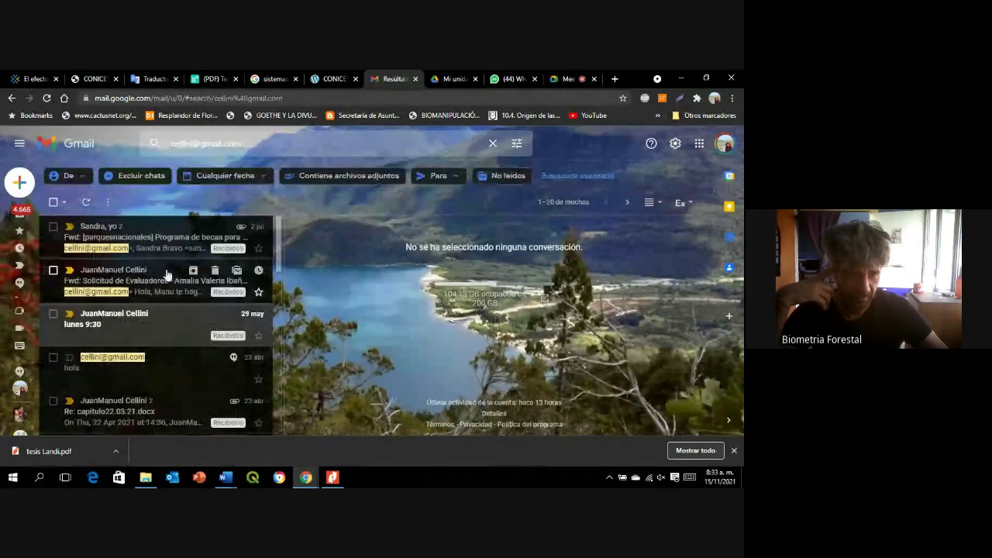
scroll(166, 274, down, 1)
scroll(166, 275, down, 1)
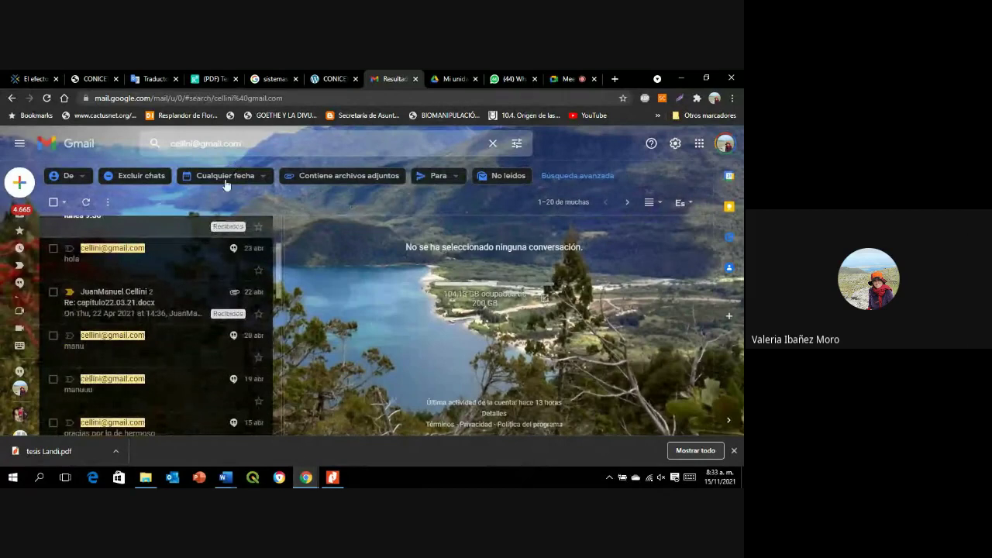
click(322, 179)
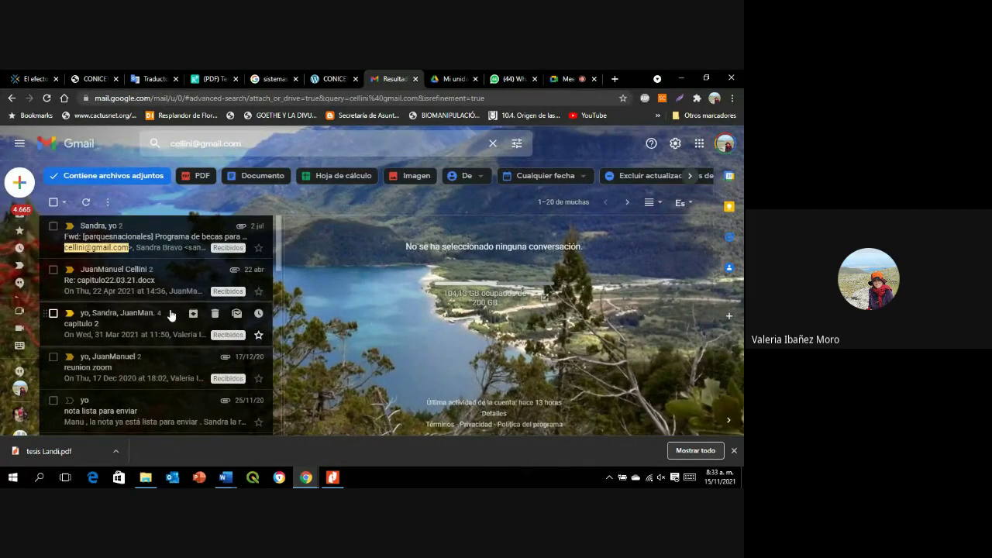
- Find the "tabla" message on the second page of results and preview its attachment REN2019 (1).xls
scroll(171, 313, down, 5)
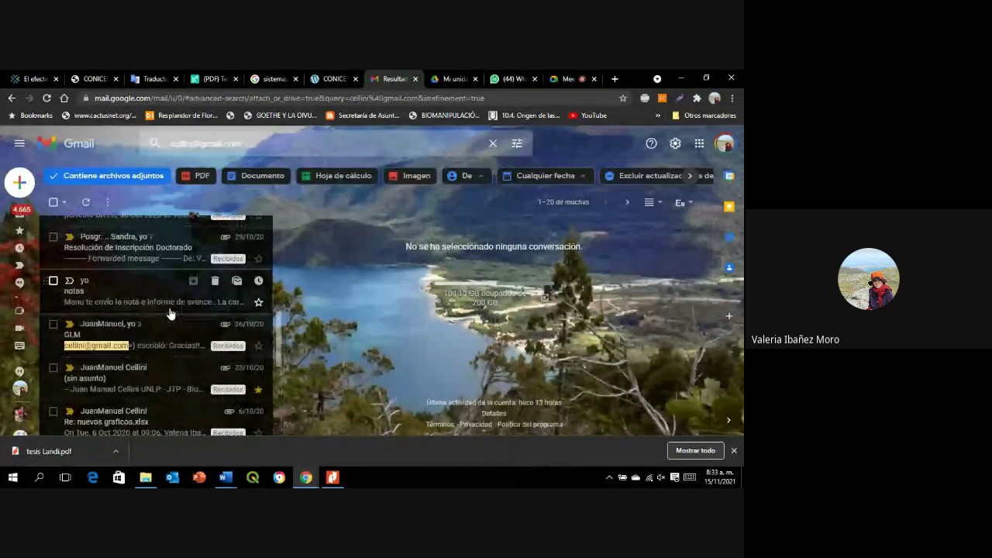
scroll(170, 313, down, 5)
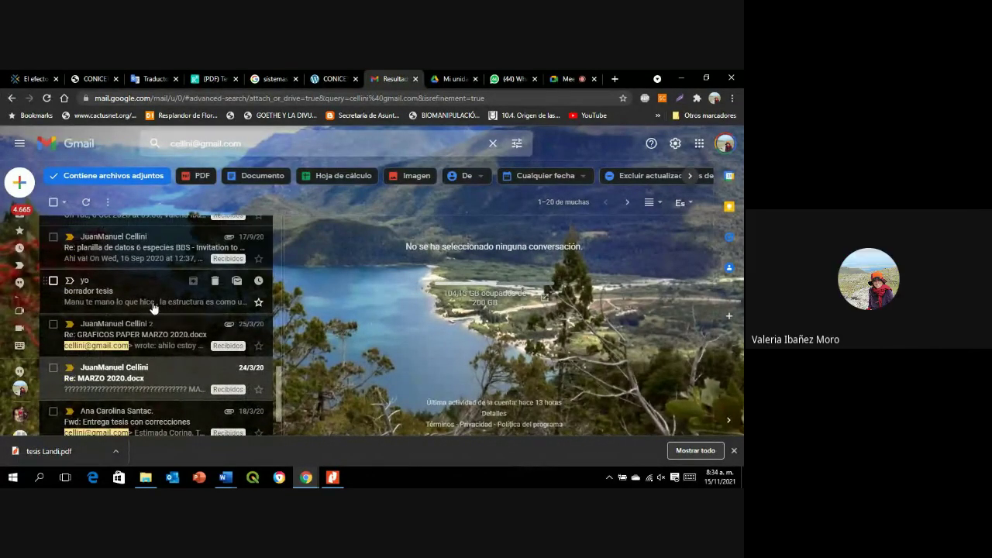
scroll(155, 314, down, 1)
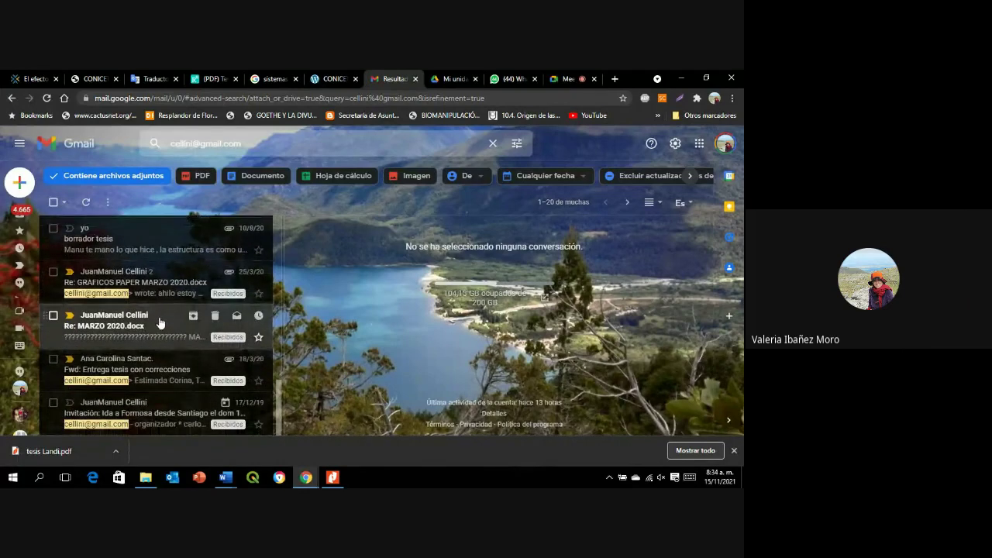
click(632, 206)
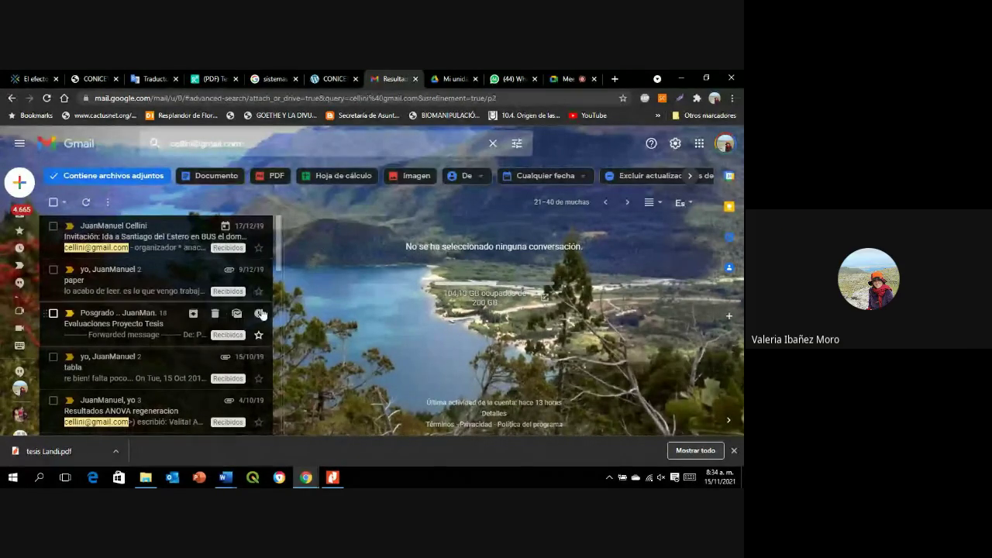
click(151, 371)
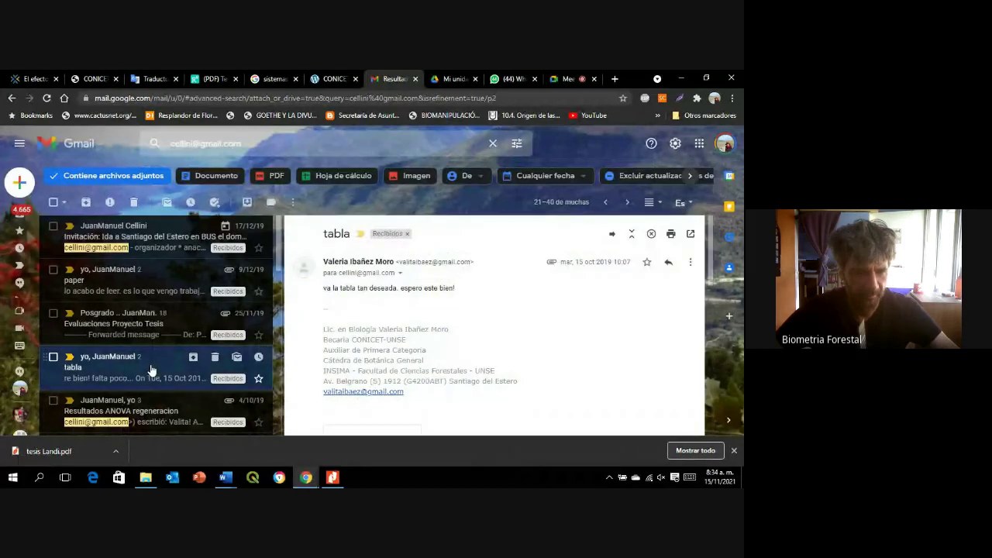
scroll(417, 296, down, 1)
scroll(417, 296, down, 2)
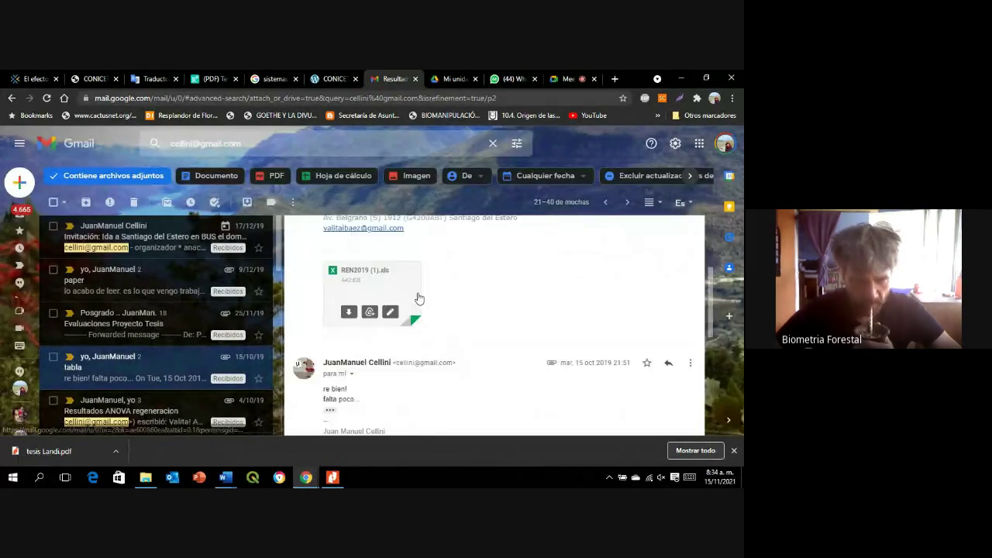
click(372, 290)
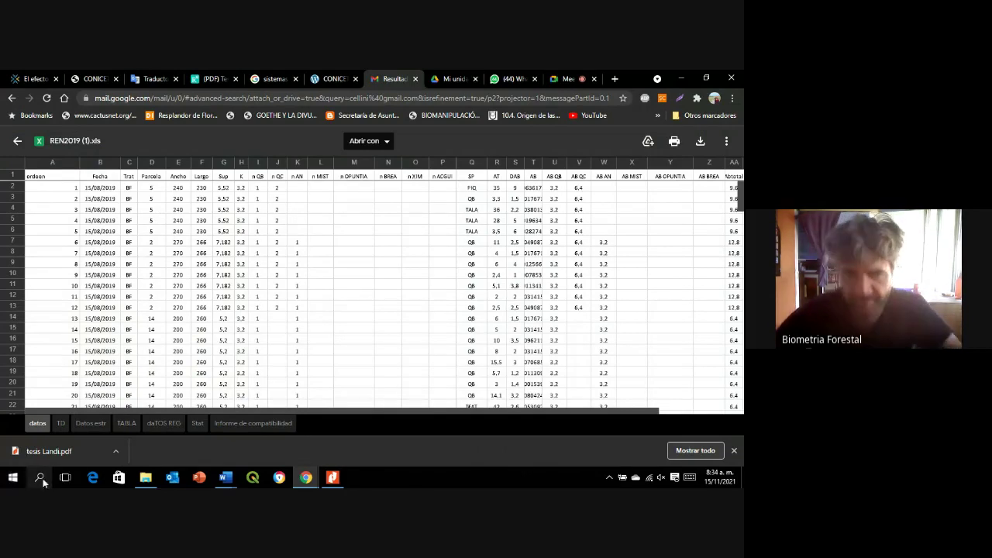
- Open the local copy of REN2019 (1).xls in Excel for editing and dismiss the document recovery list
click(14, 478)
text(ren)
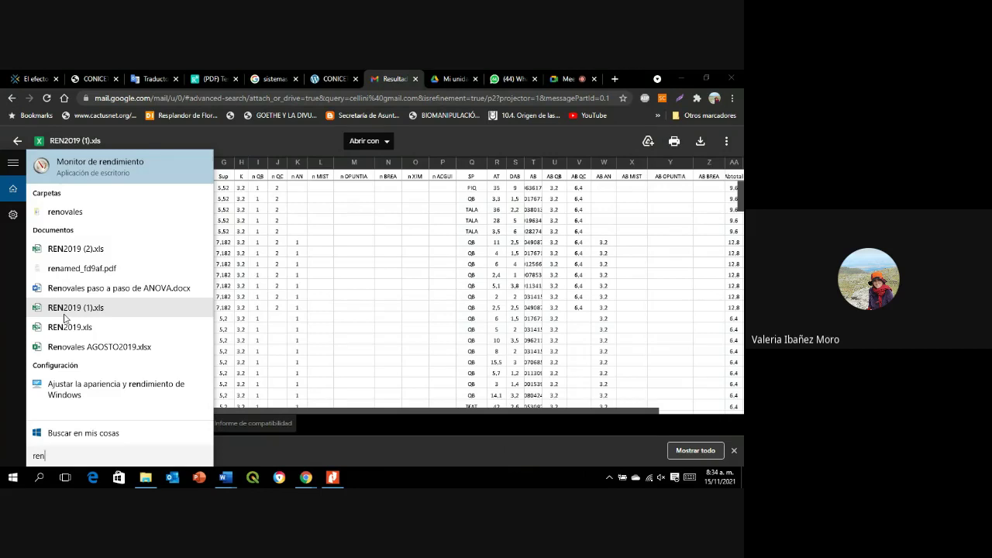
click(65, 310)
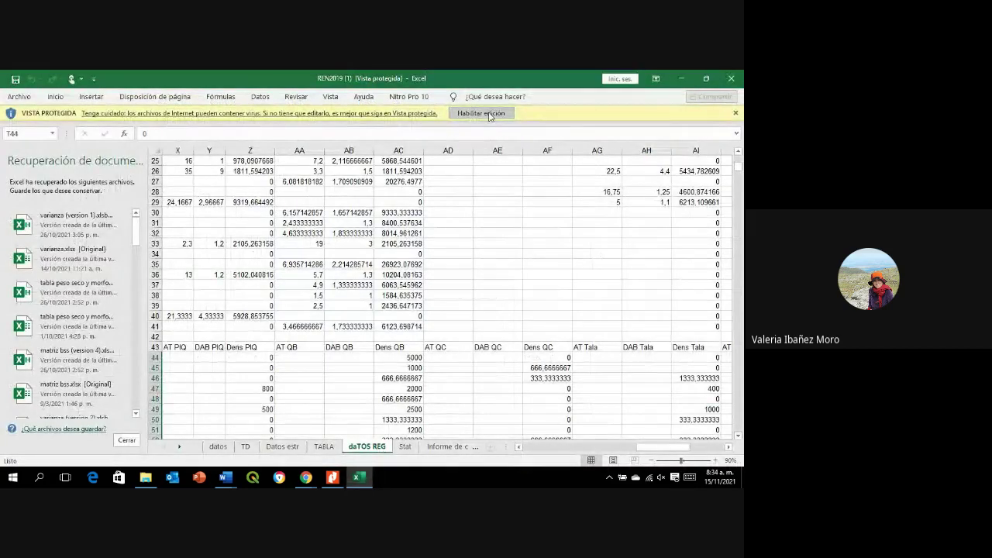
click(481, 112)
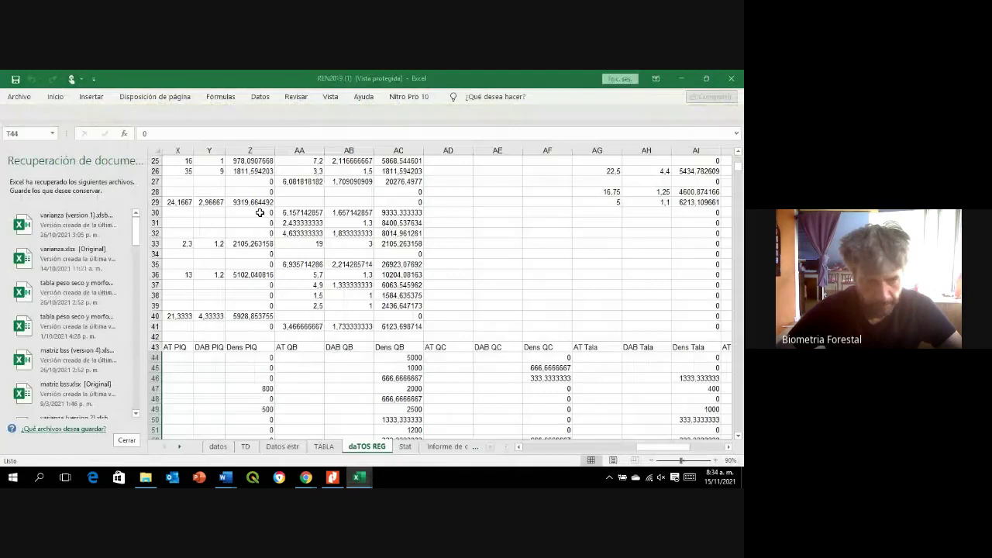
click(108, 440)
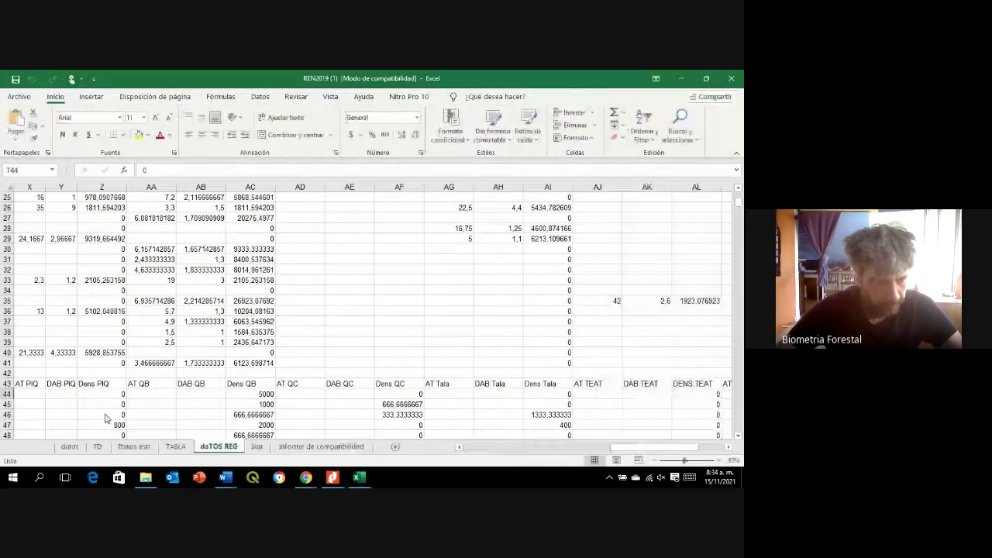
- Look over the datos sheet and examine the Stat sheet's ANOVA tables for ACGUI and the source data above them
click(71, 447)
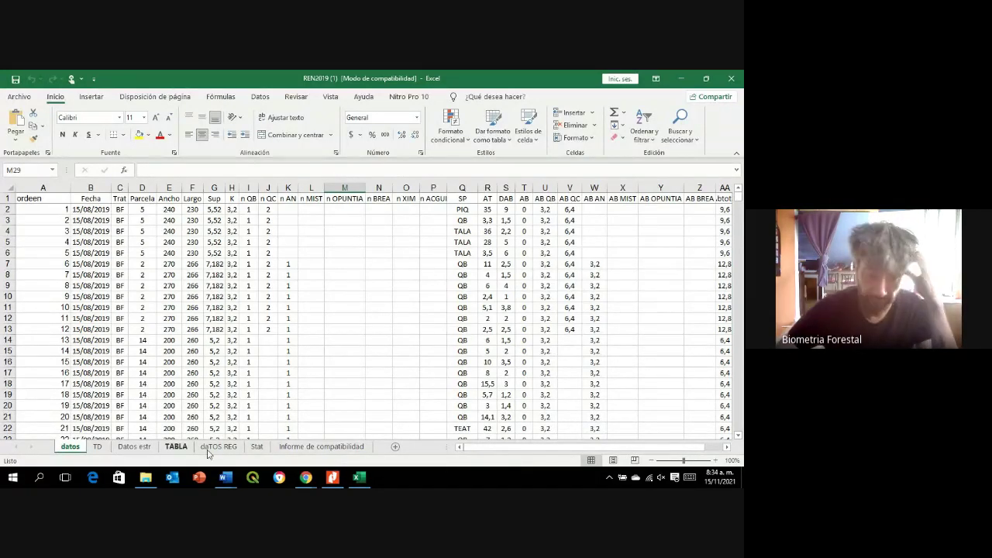
click(256, 447)
scroll(584, 313, up, 1)
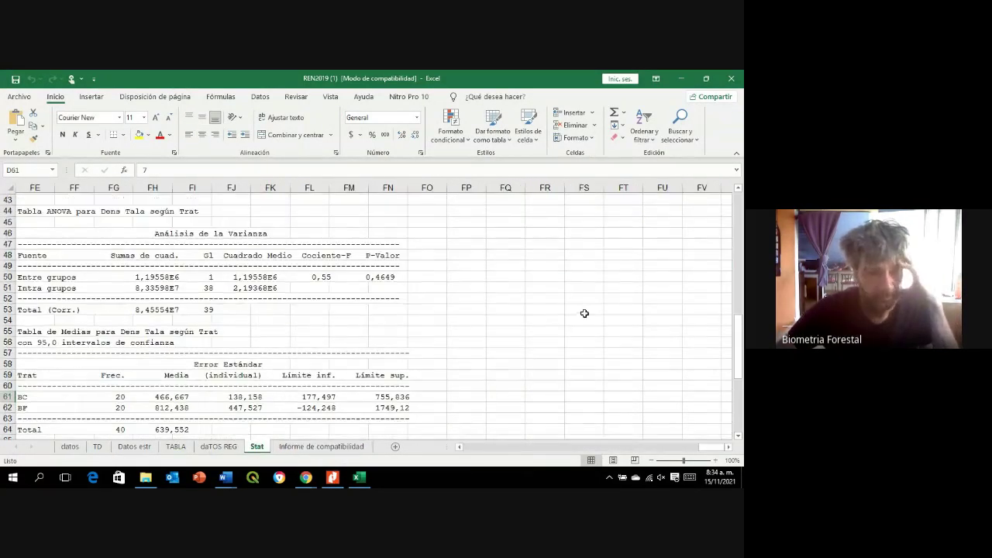
scroll(585, 313, up, 8)
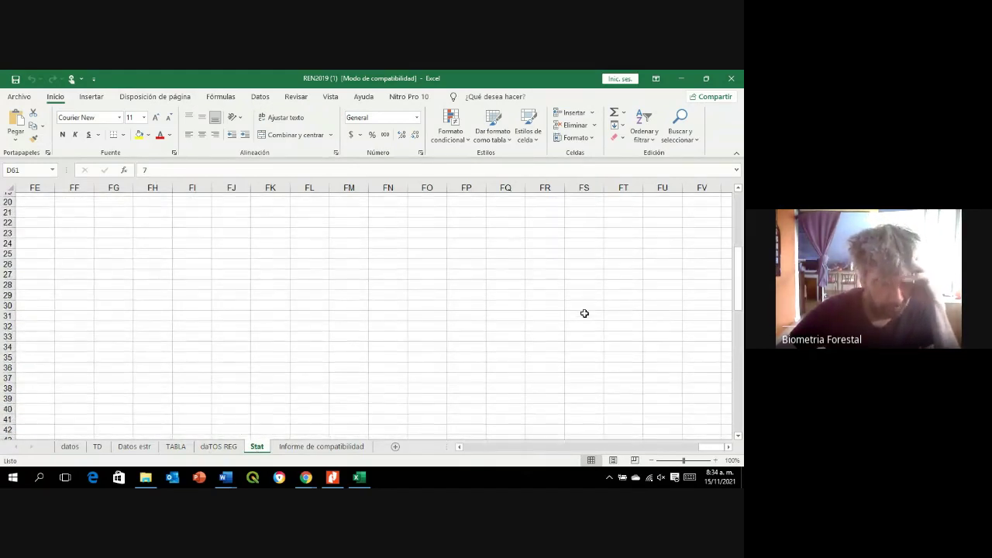
scroll(584, 313, down, 14)
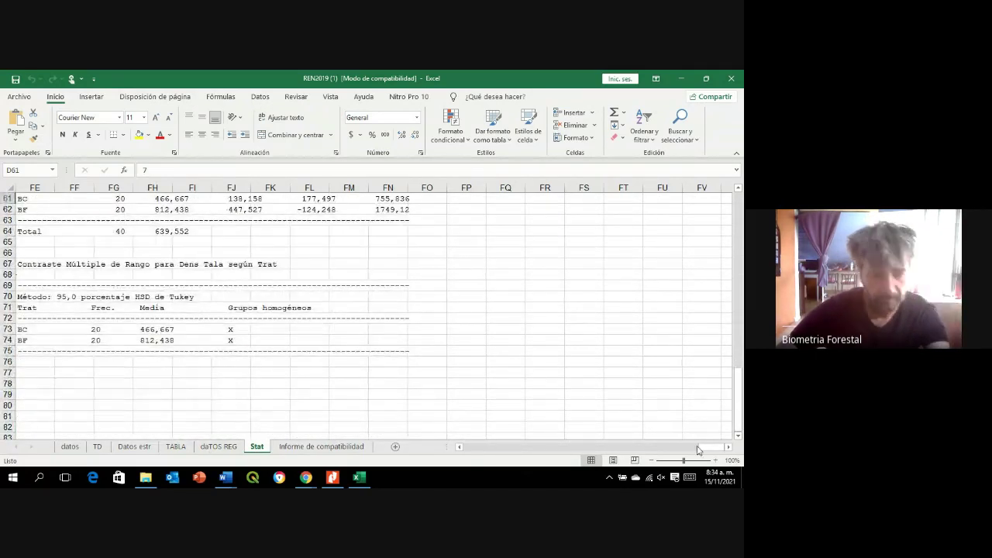
drag(698, 449, 478, 448)
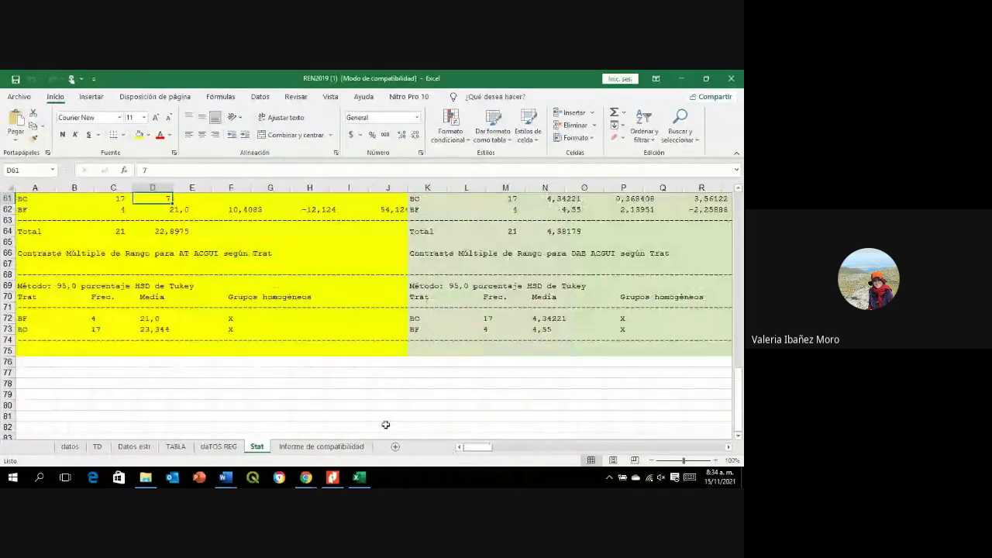
scroll(318, 369, up, 6)
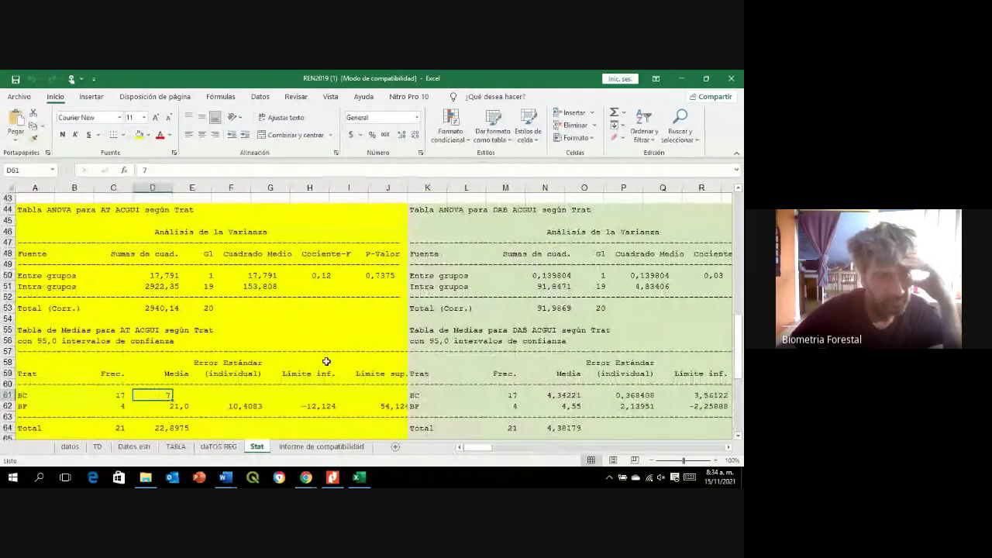
scroll(327, 362, down, 1)
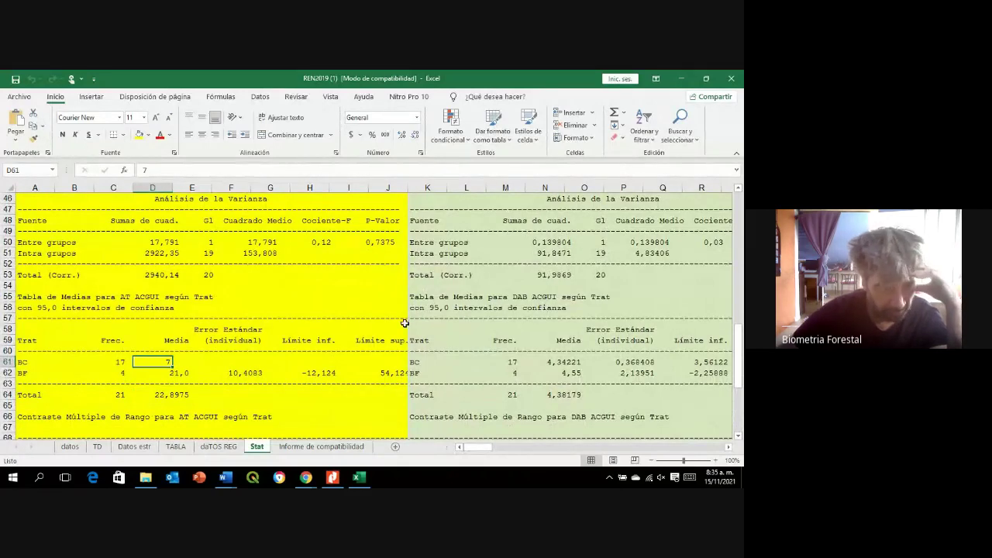
scroll(404, 323, up, 10)
scroll(405, 322, up, 5)
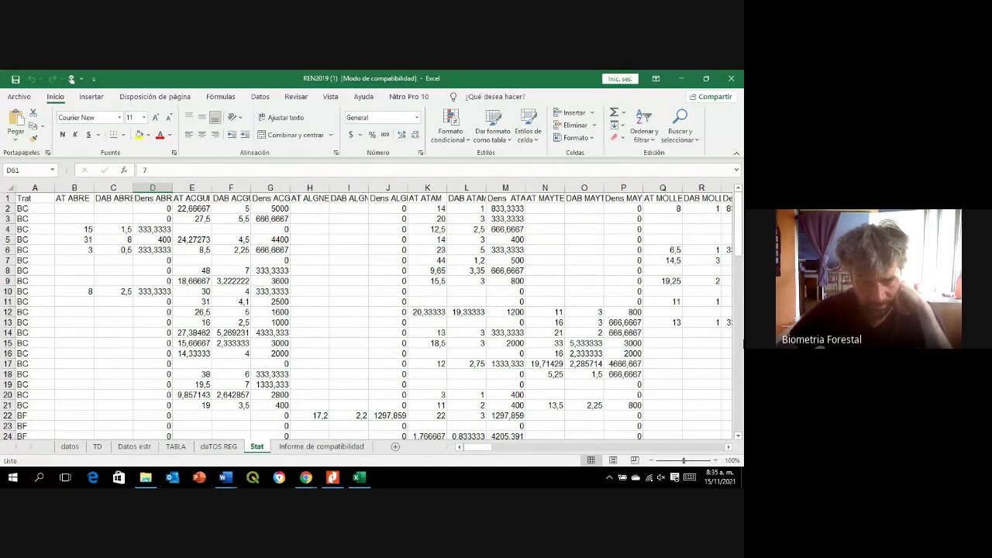
- Fill the AT ACGUI header cell E1 with yellow and cell C44 in the ANOVA title with a light Rojo, Énfasis 2 shade
click(197, 199)
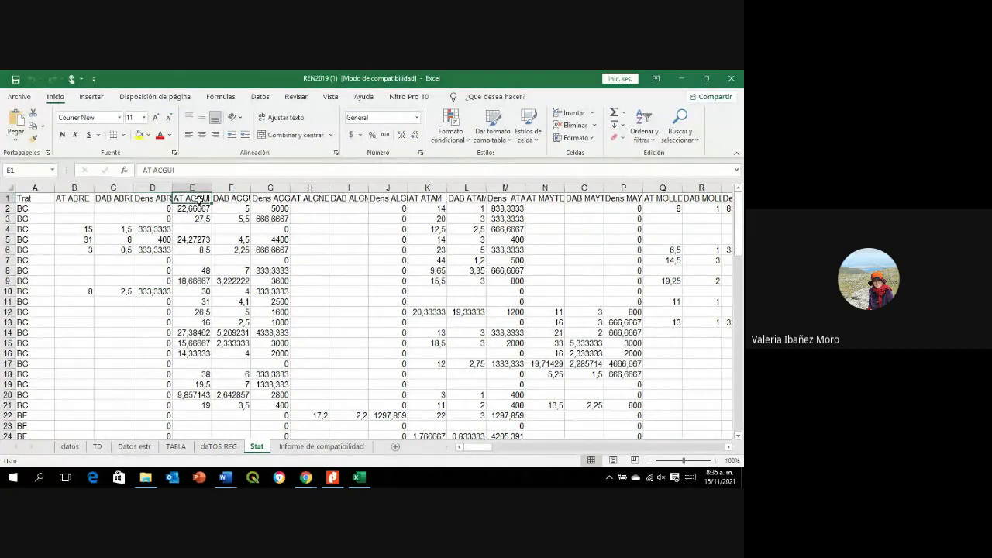
click(138, 135)
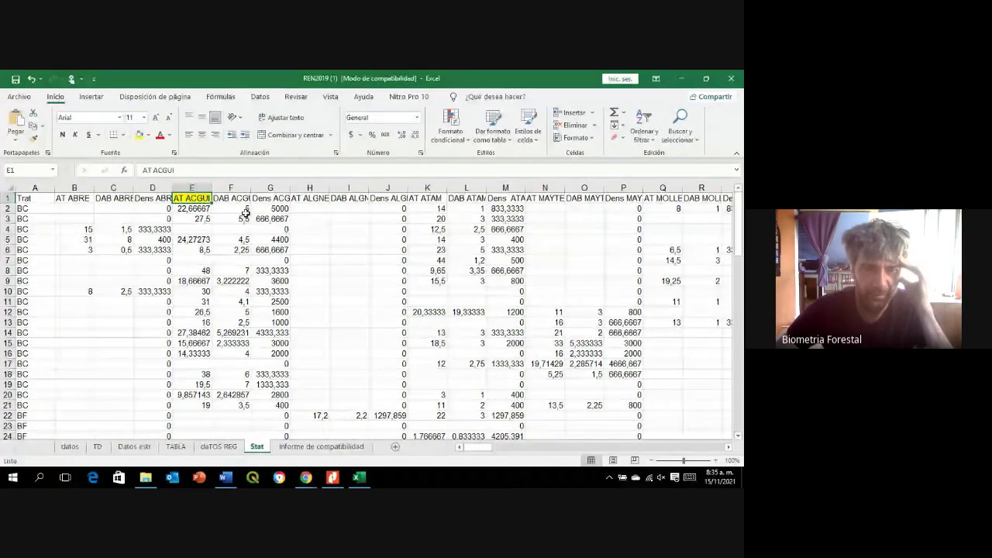
scroll(218, 281, down, 7)
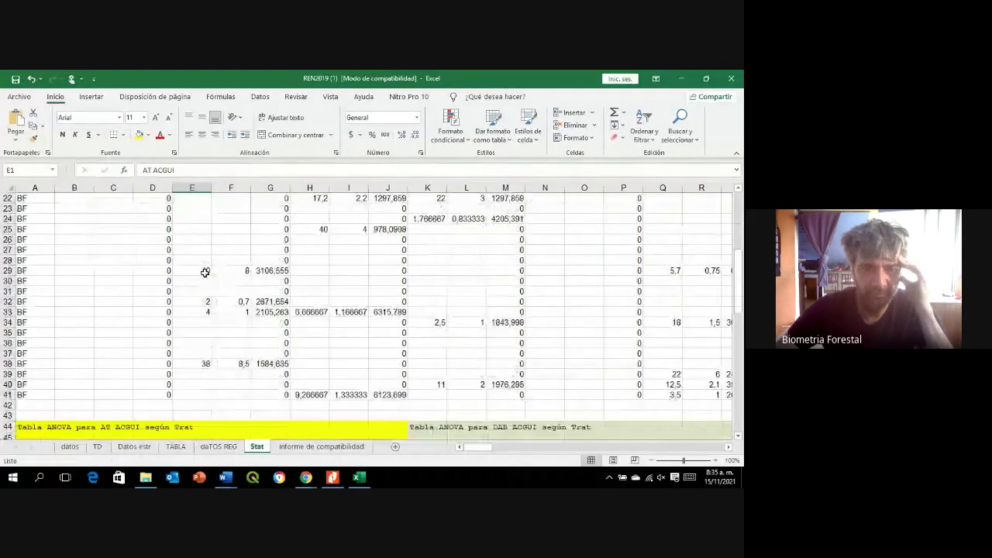
scroll(205, 272, down, 2)
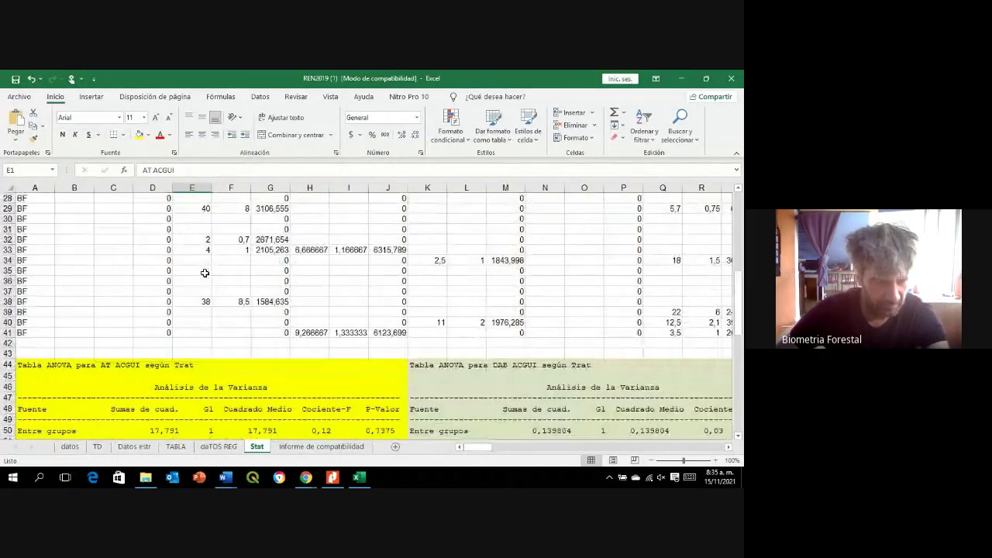
click(110, 366)
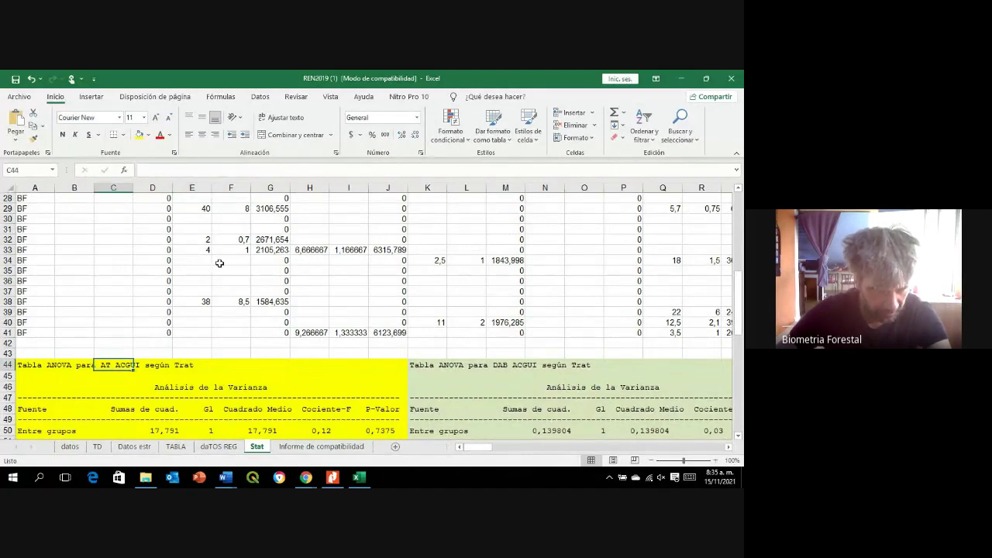
click(148, 135)
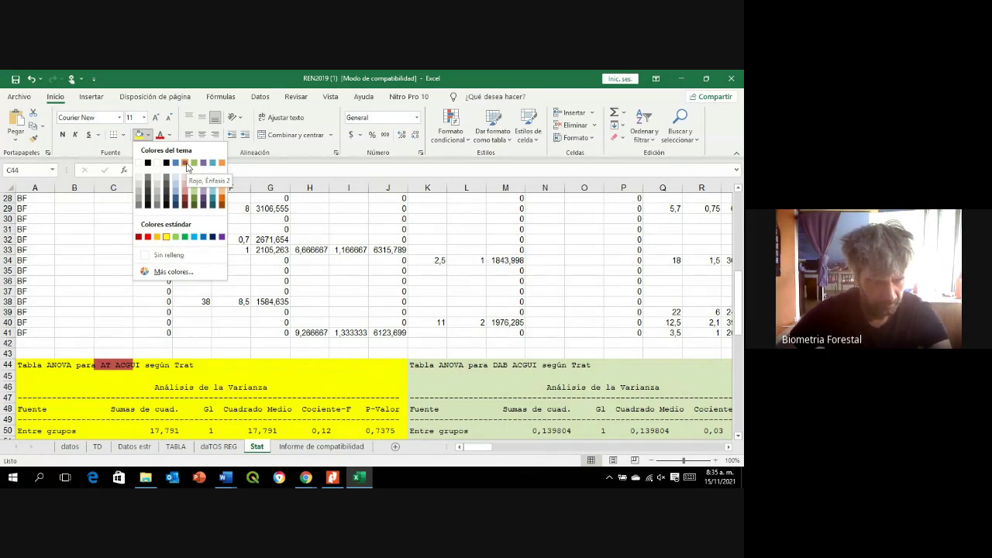
click(184, 187)
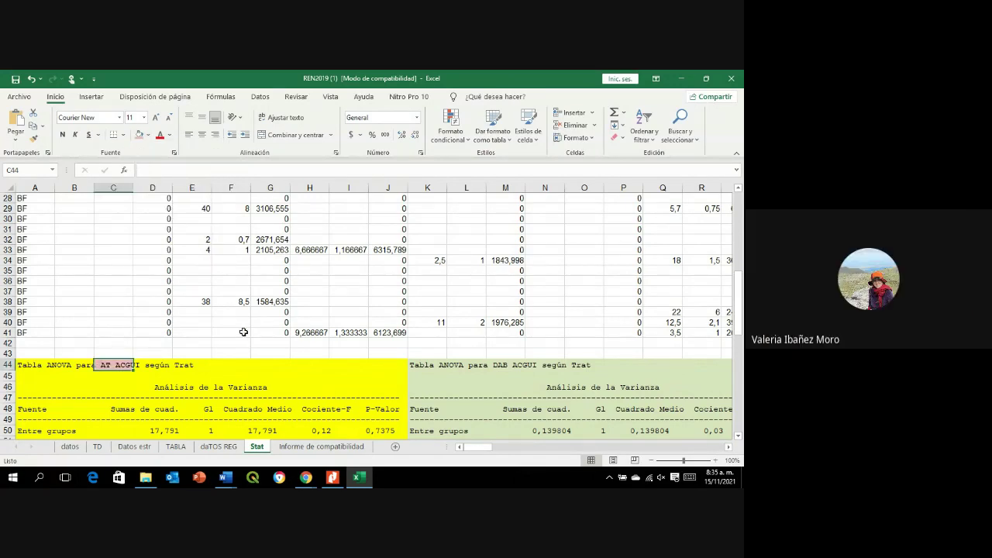
- Examine the variance analysis and the table of means for AT ACGUI by Trat in the Stat sheet
scroll(205, 386, down, 4)
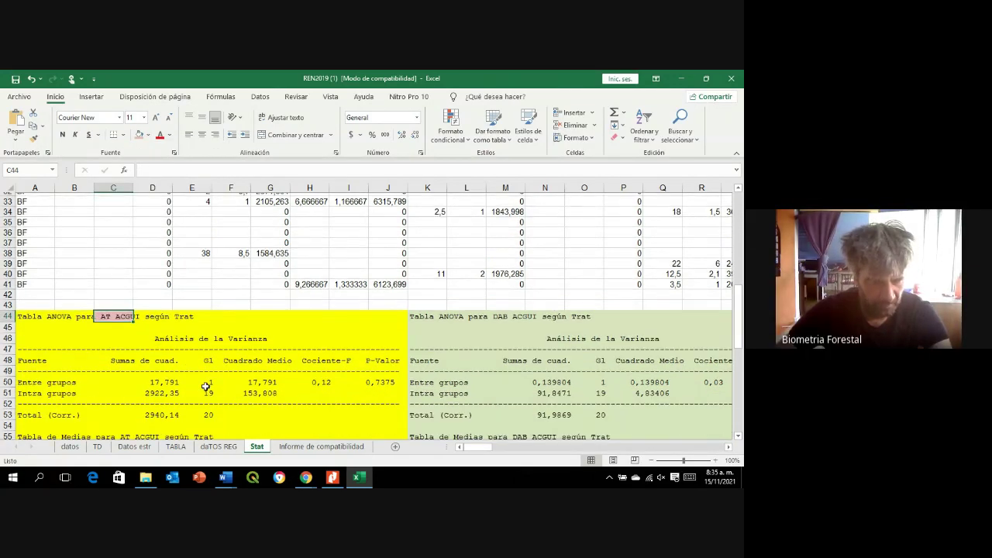
scroll(205, 386, down, 1)
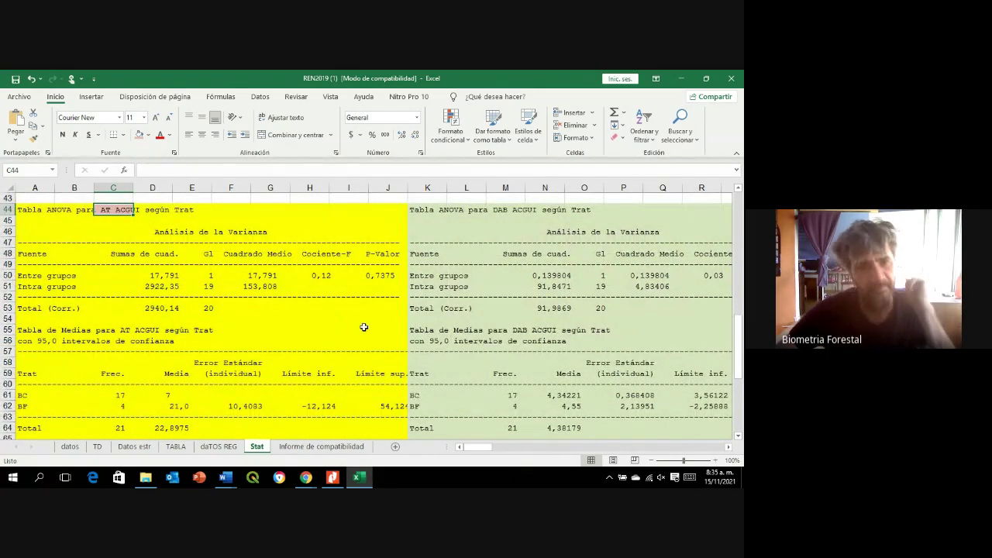
scroll(363, 327, down, 2)
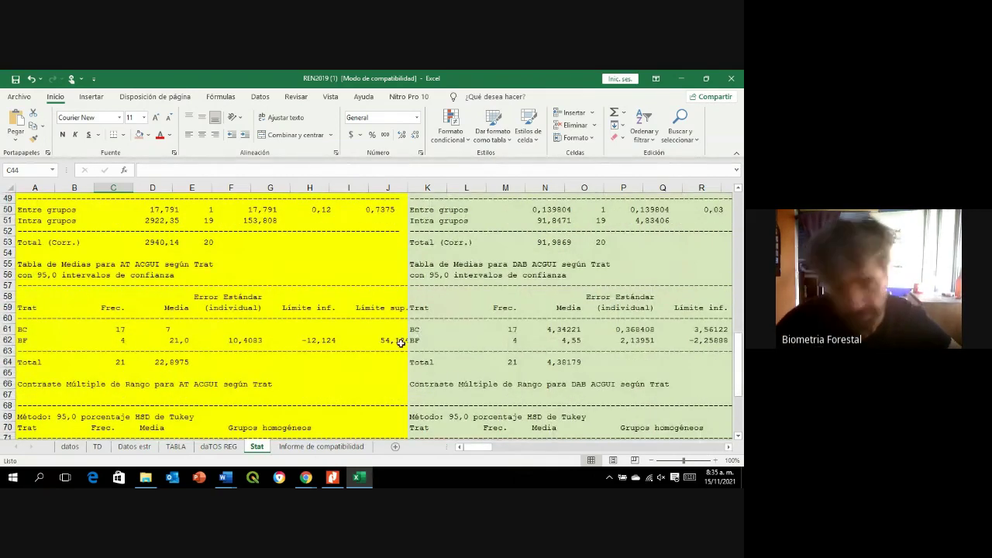
- Fill cells M44:N44 in the DAB ACGUI ANOVA title with the same light red shade
scroll(331, 329, up, 2)
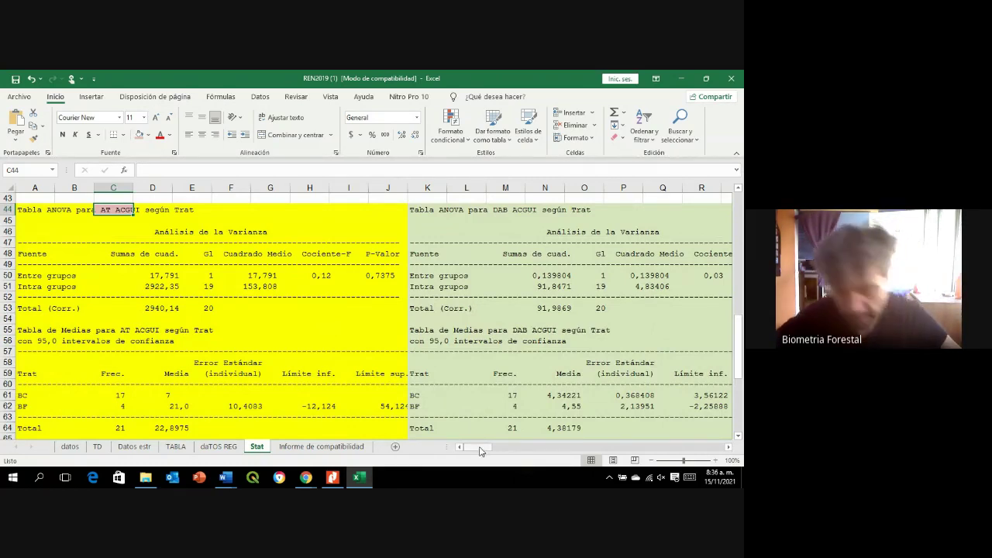
drag(480, 451, 490, 454)
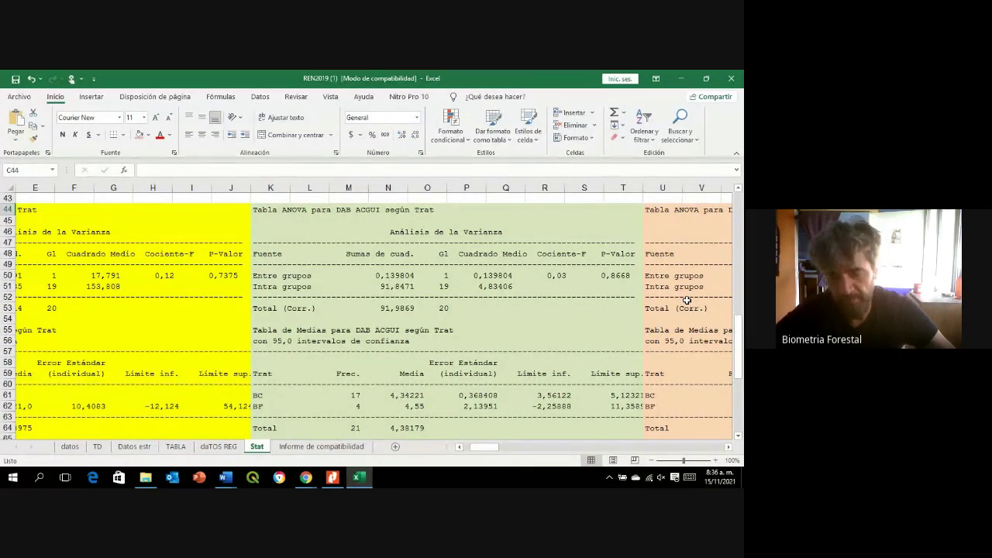
click(342, 210)
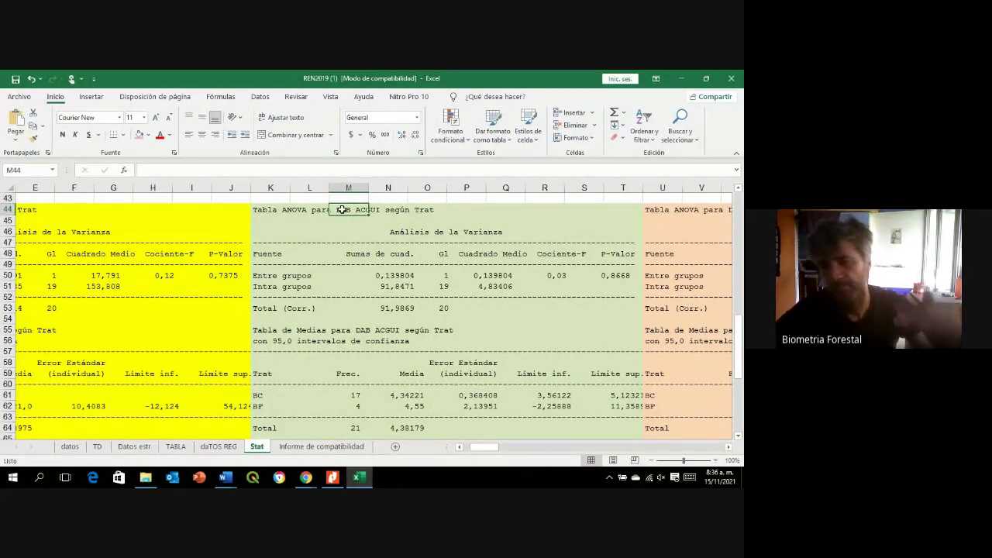
drag(341, 209, 372, 211)
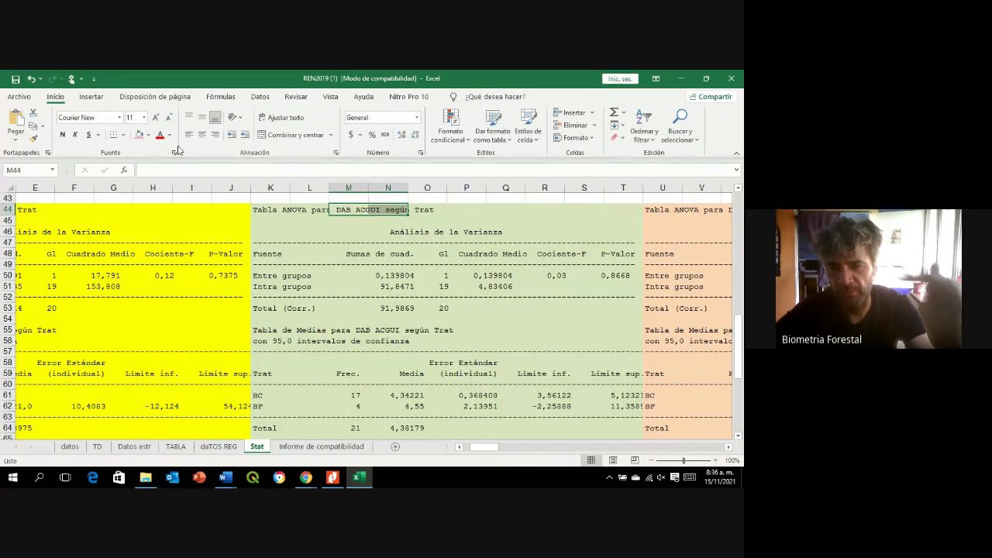
key(ctrl+c)
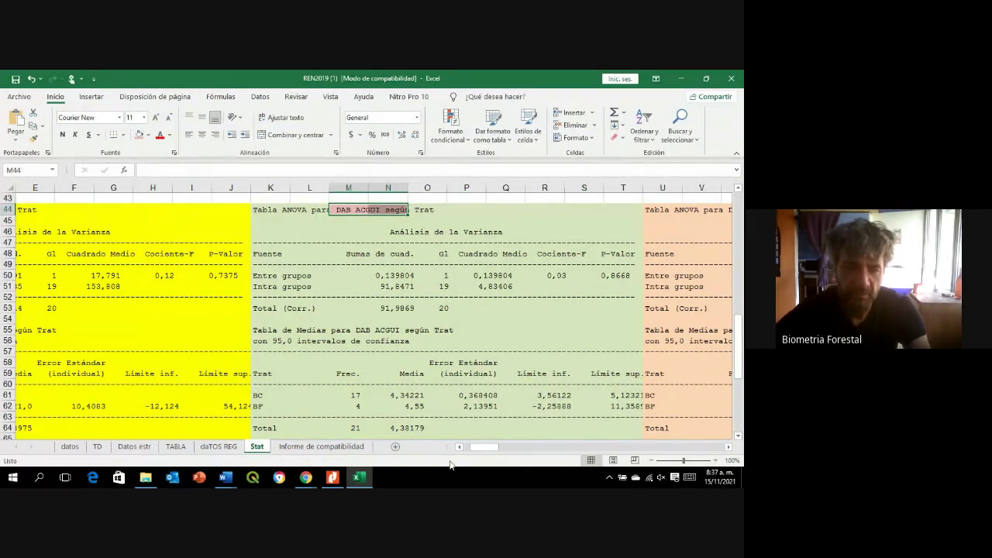
- Examine the BC mean and standard error in the table of means for DAB ACGUI
click(414, 395)
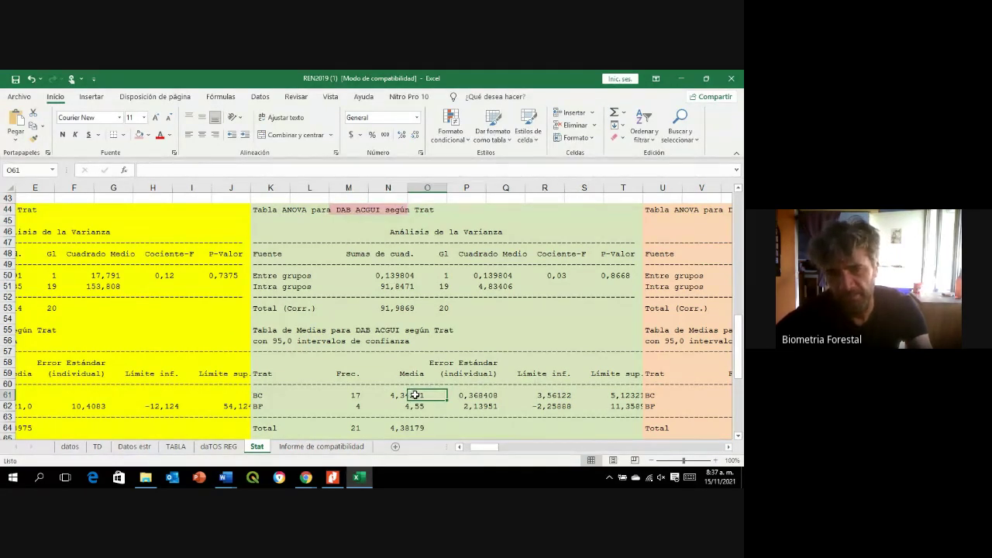
click(476, 396)
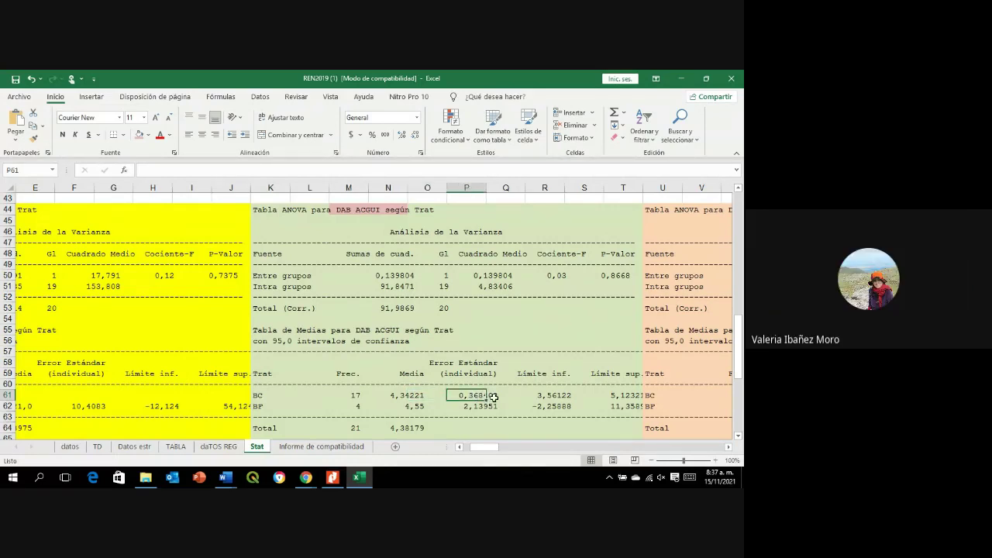
drag(493, 450, 484, 454)
click(462, 396)
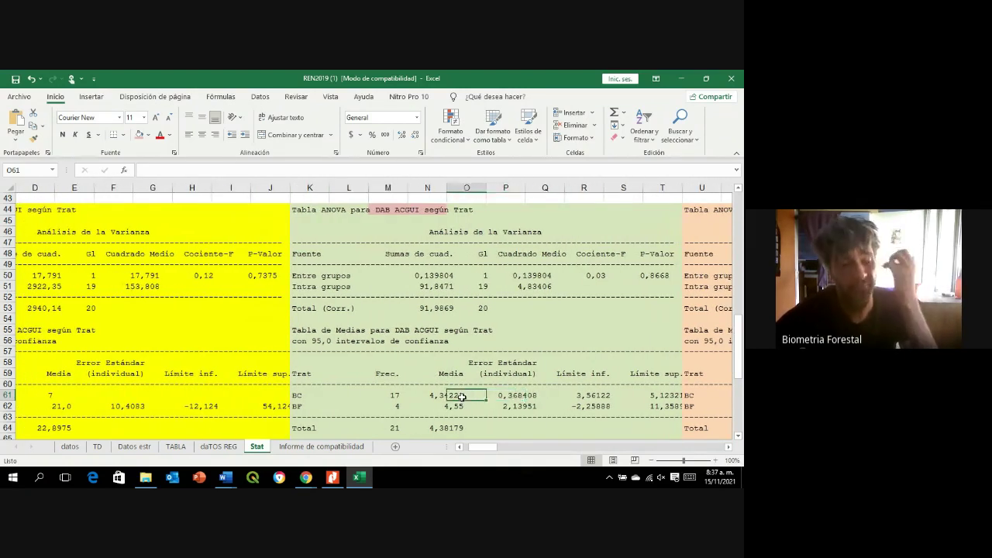
click(436, 396)
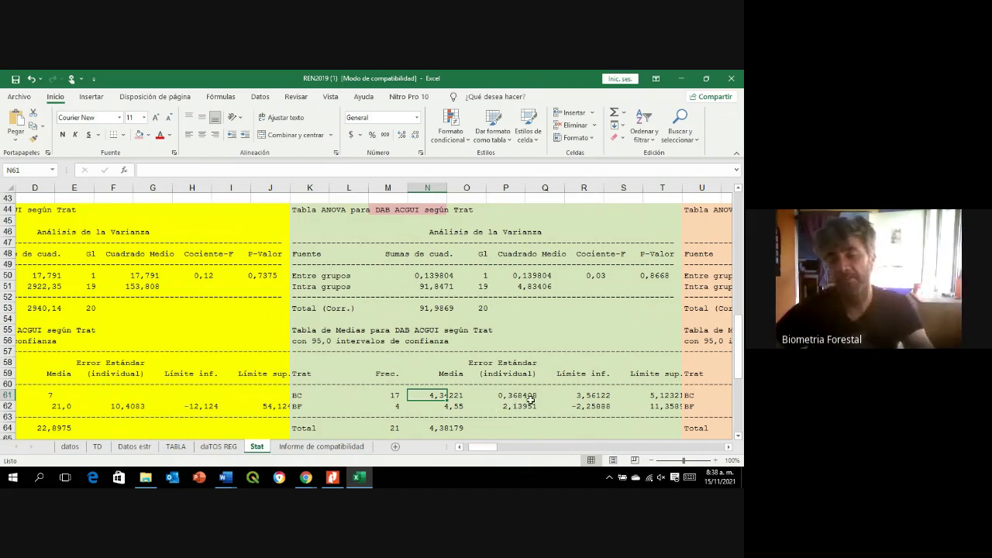
- Fill header cell S48, beside P-Valor in the DAB ACGUI variance analysis, with light red
scroll(527, 400, down, 1)
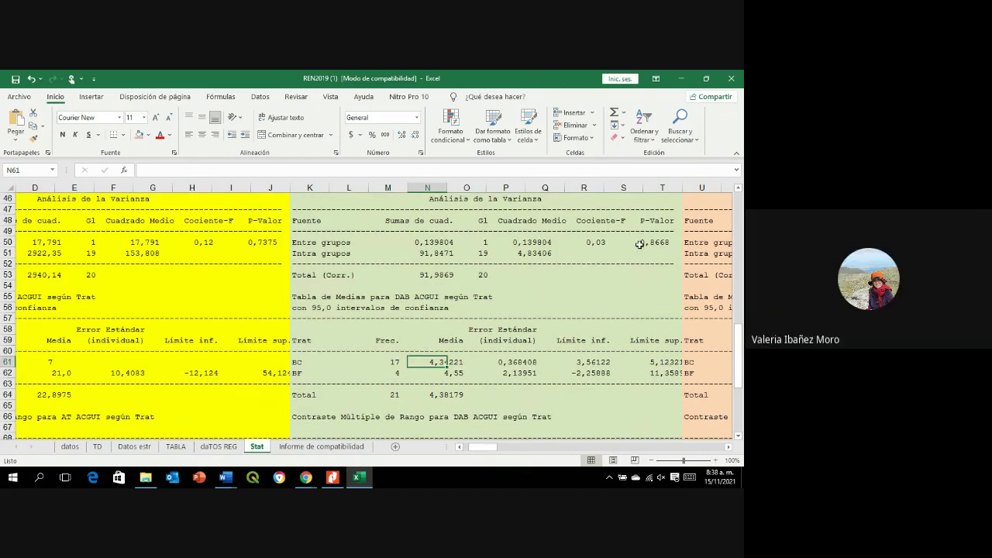
click(655, 218)
click(614, 220)
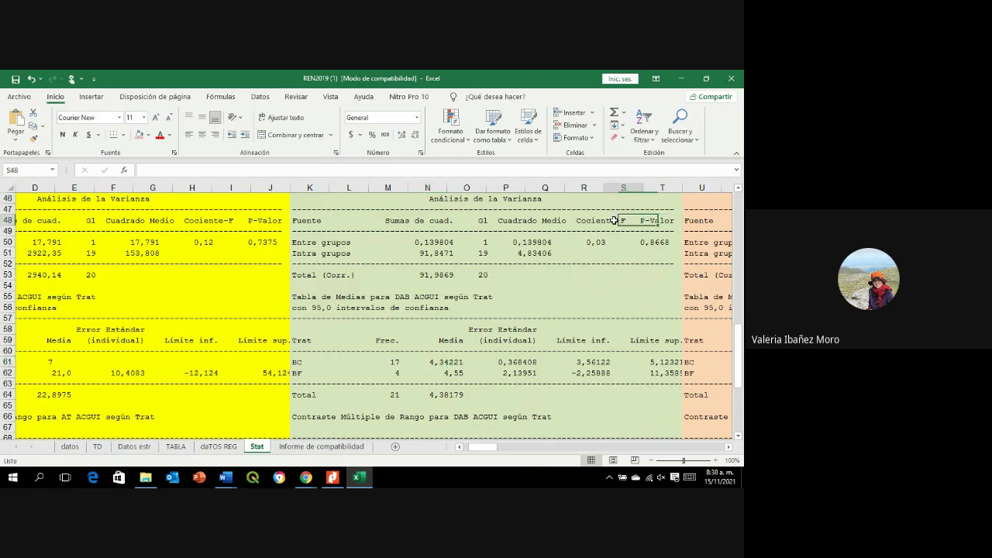
click(655, 221)
click(620, 220)
click(648, 221)
click(620, 221)
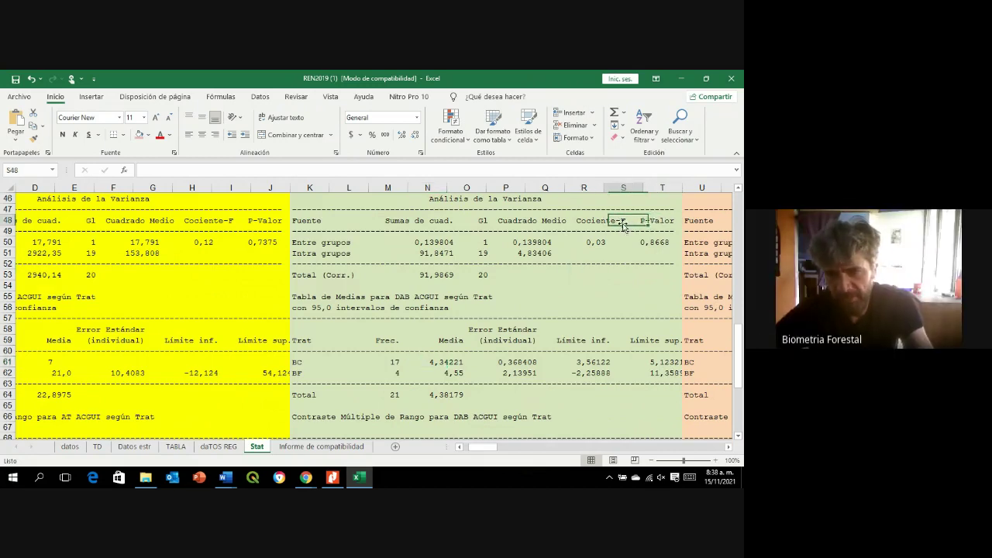
click(138, 135)
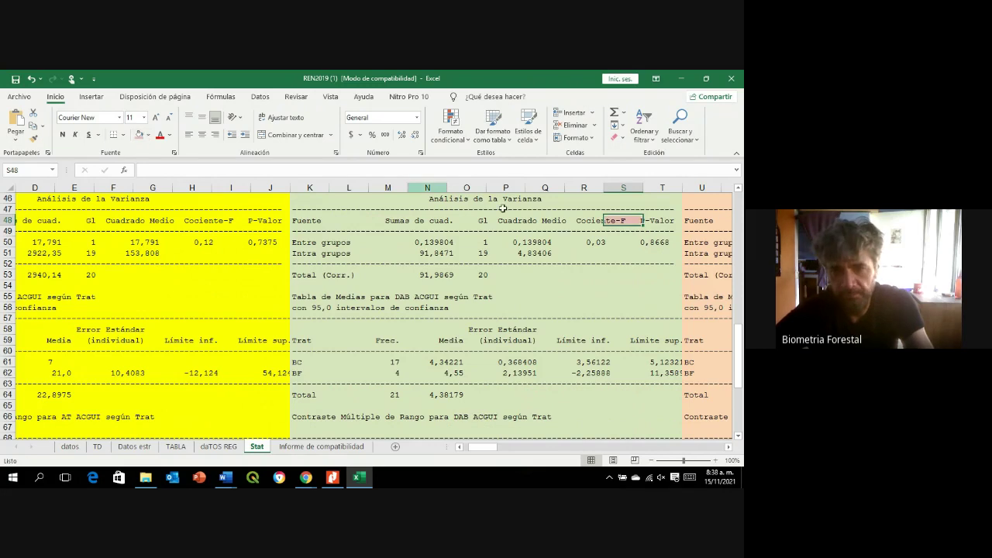
click(651, 221)
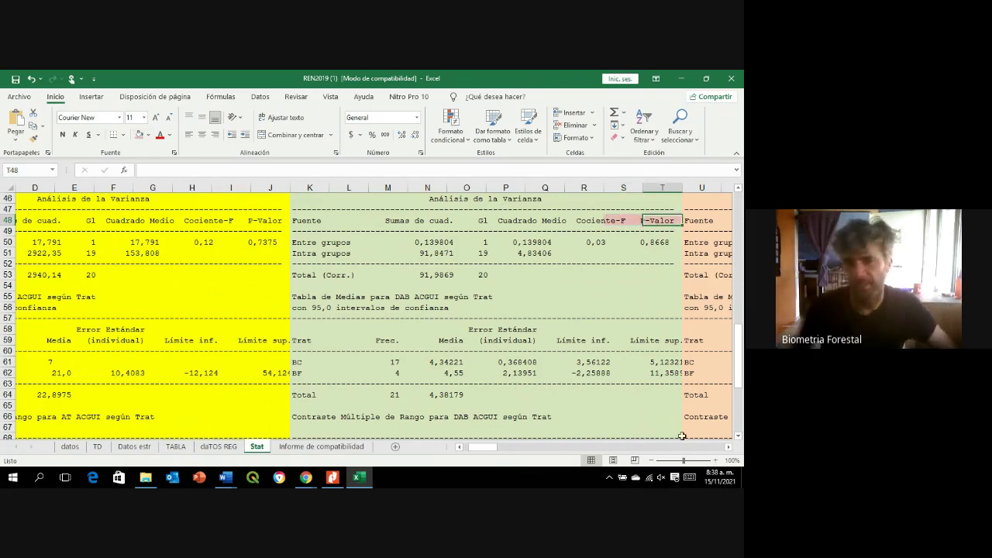
- Examine the AT ATAM and Dens ACGUI ANOVA tables and the Dens ACGUI means for BC and BF
drag(482, 447, 514, 447)
scroll(467, 349, up, 2)
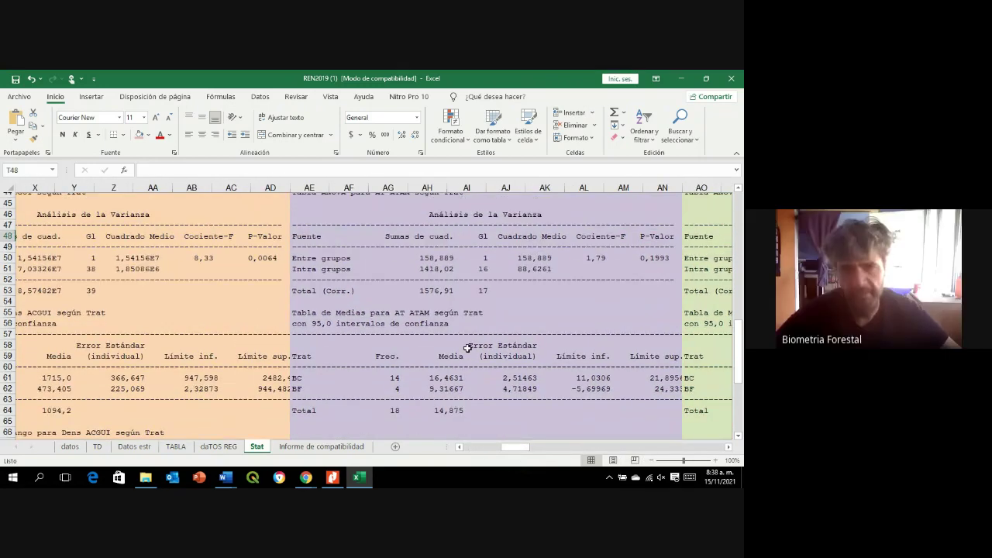
click(404, 242)
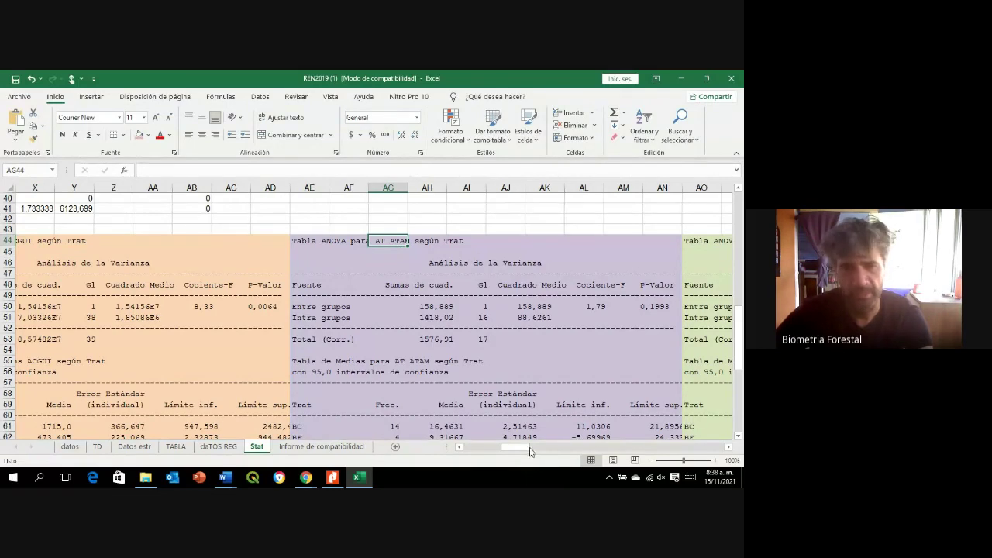
mouse_move(513, 448)
mouse_down()
mouse_move(533, 450)
mouse_move(519, 451)
mouse_up()
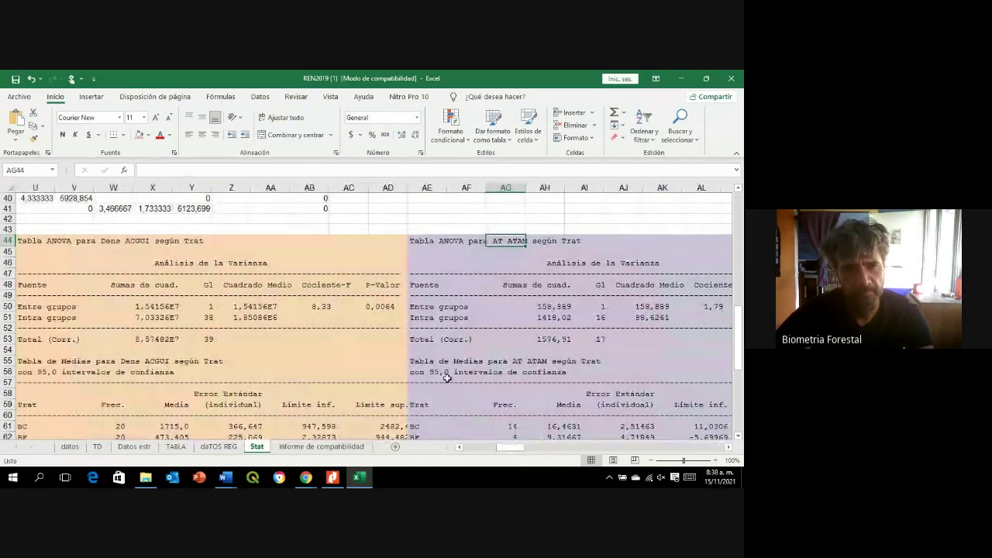
click(136, 241)
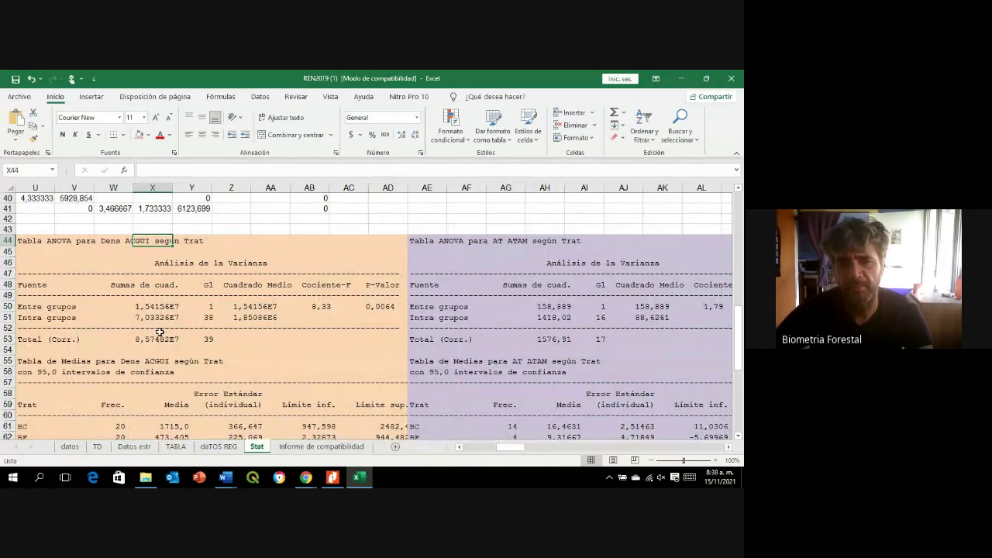
click(106, 240)
click(140, 243)
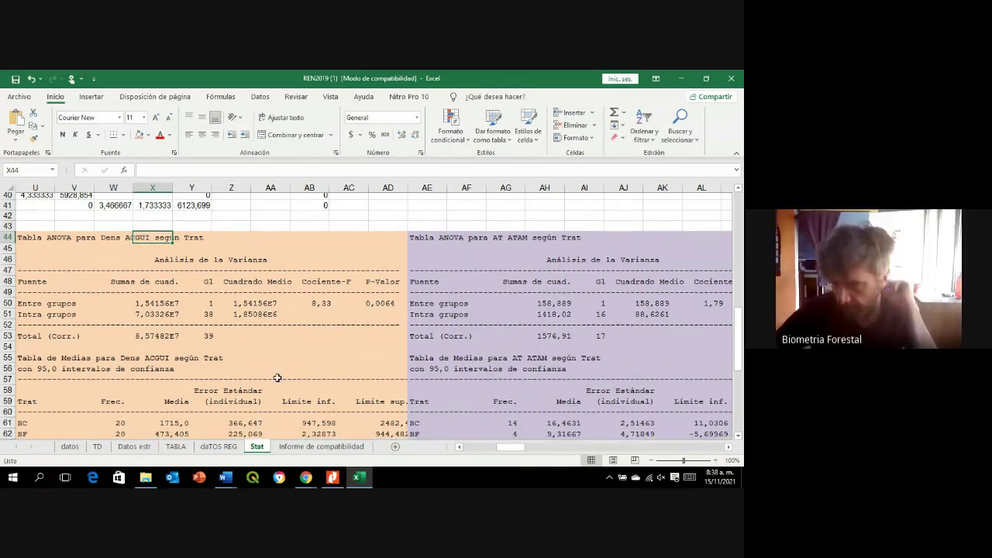
scroll(277, 377, down, 1)
scroll(277, 378, down, 1)
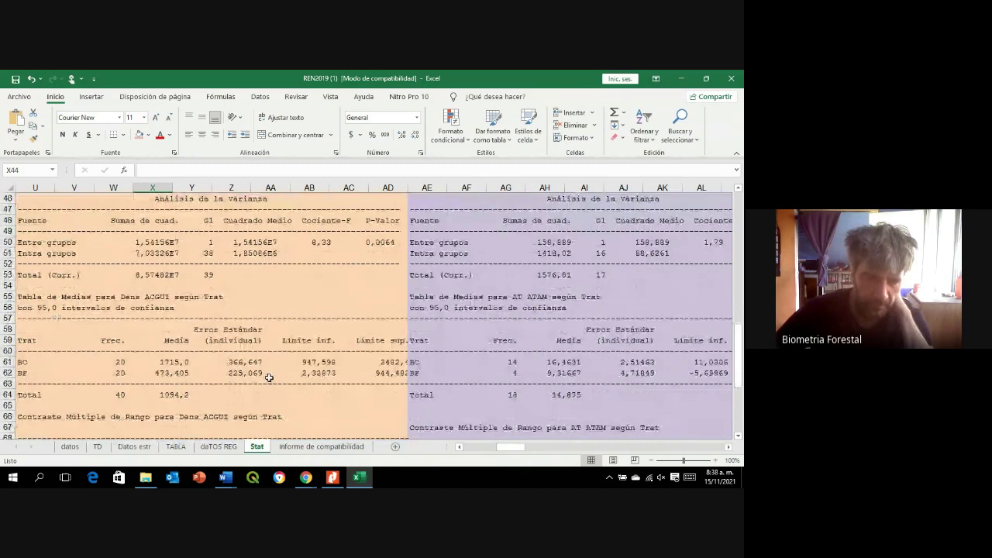
click(163, 373)
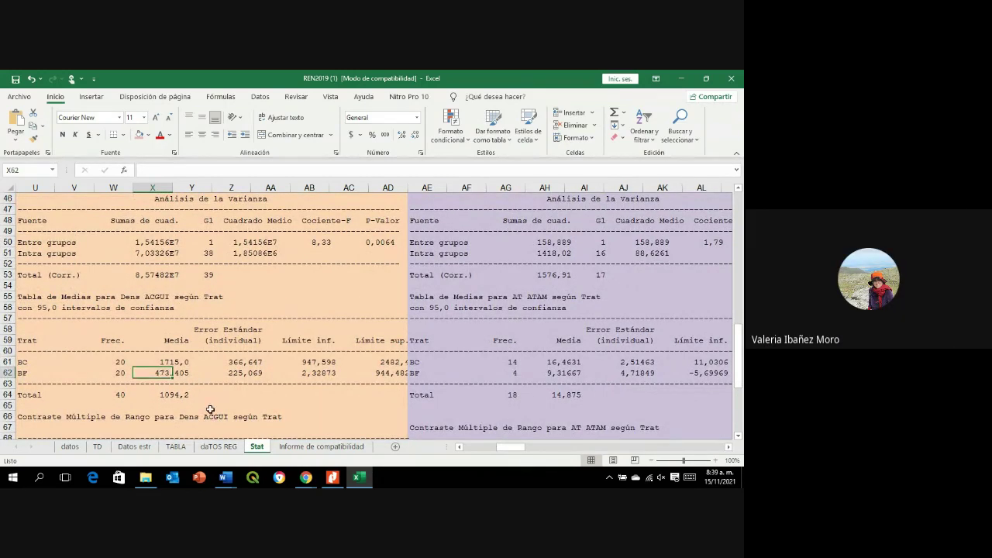
click(166, 362)
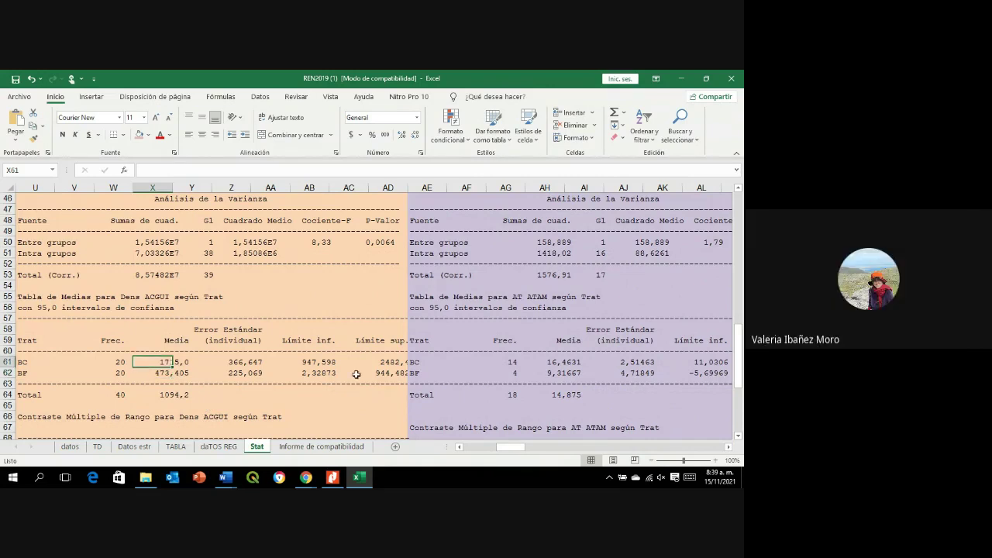
- Enter the row labels bc in AS19 and bf in AS20, in the blank area above the ANOVA tables
drag(518, 448, 546, 446)
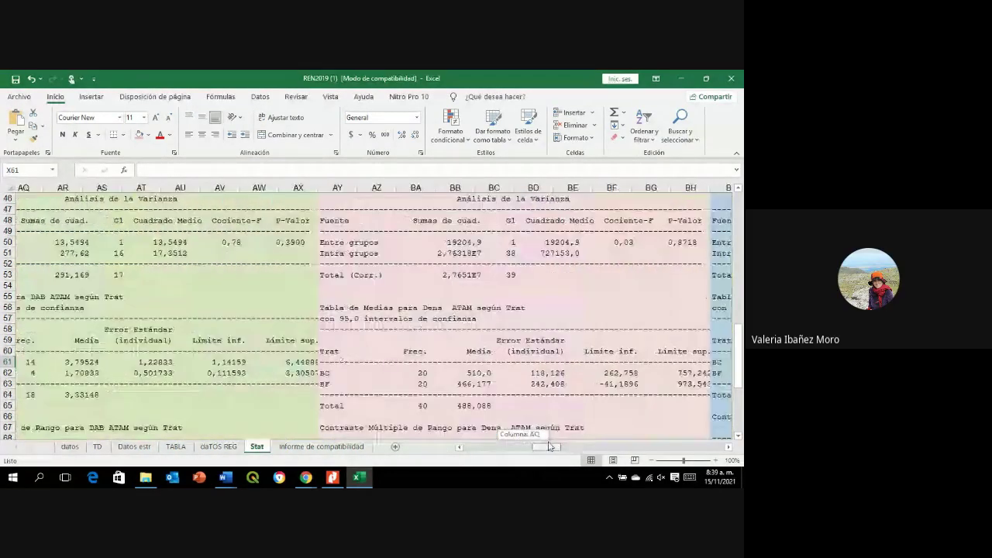
scroll(310, 381, up, 10)
click(123, 239)
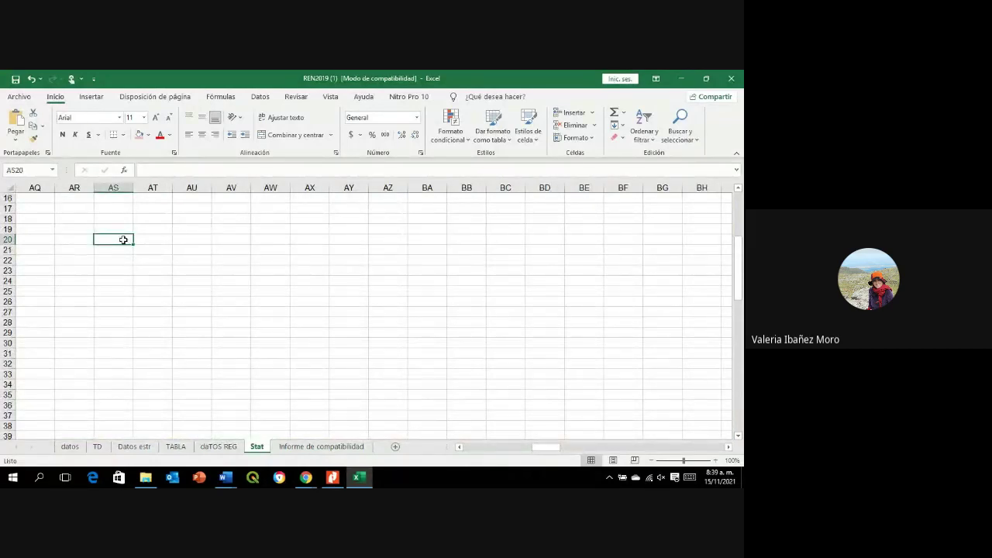
text(bf)
key(Return)
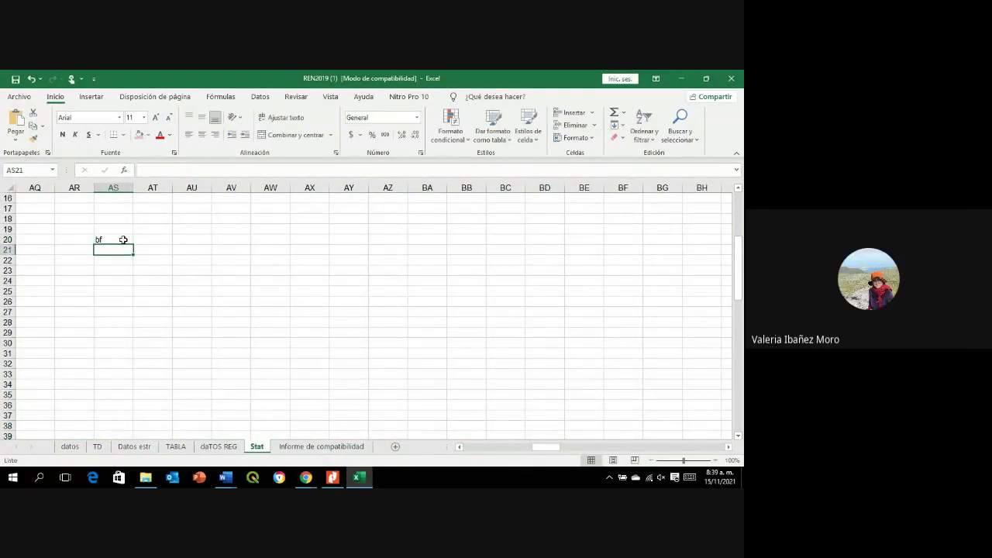
key(Up)
key(Up)
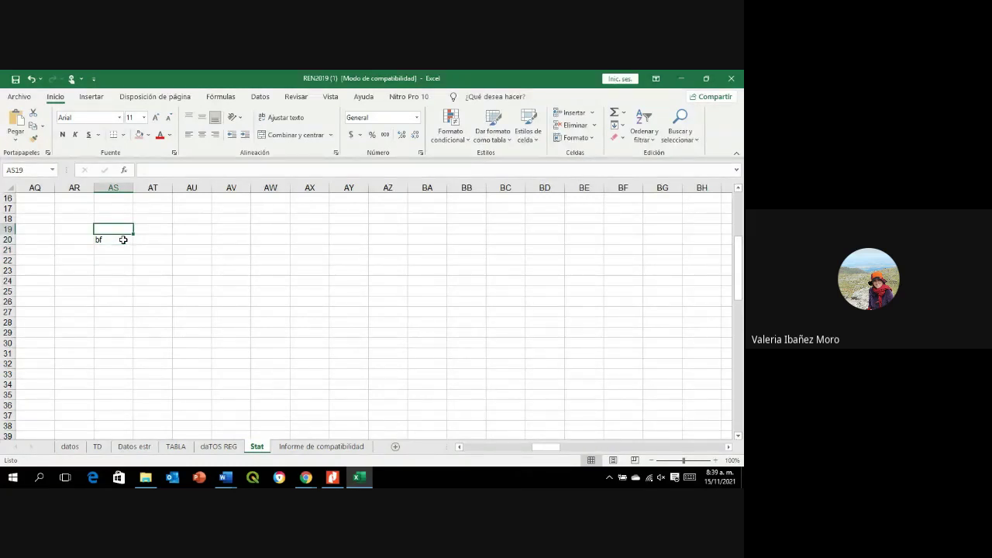
text(bc)
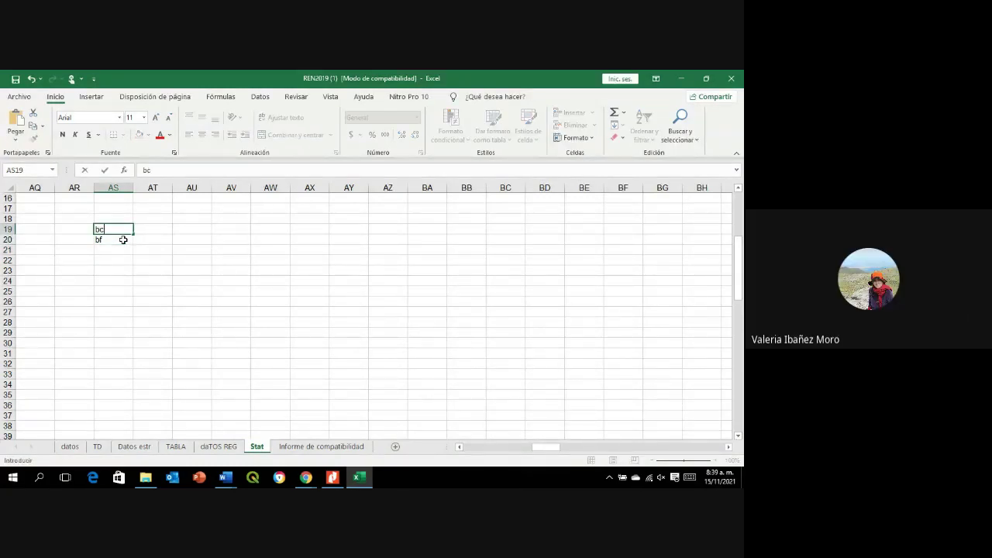
key(Tab)
key(Up)
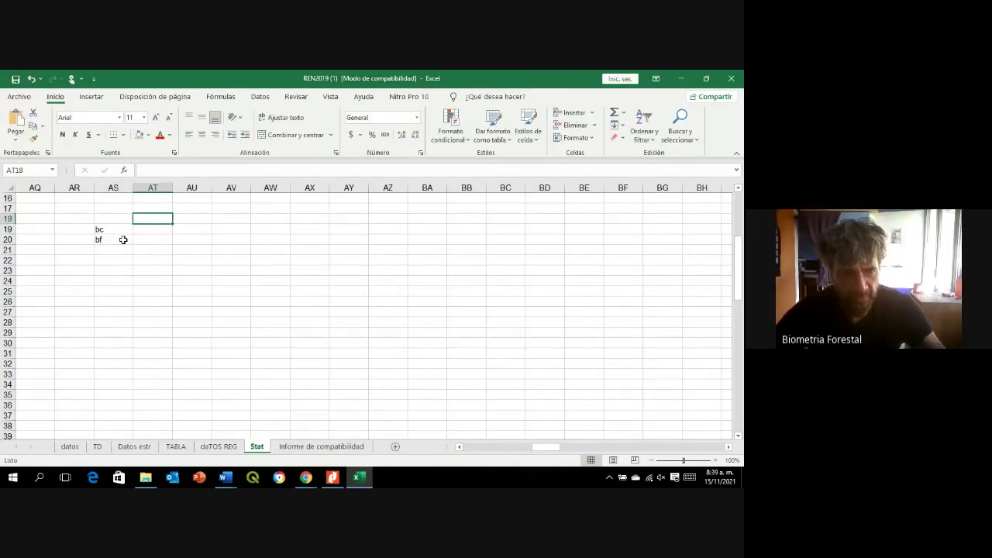
text(at)
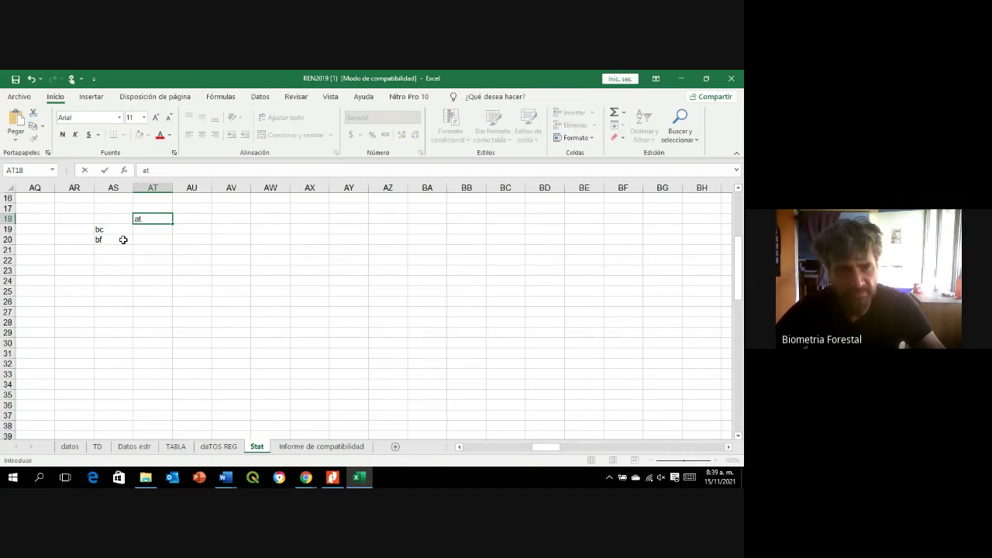
key(BackSpace)
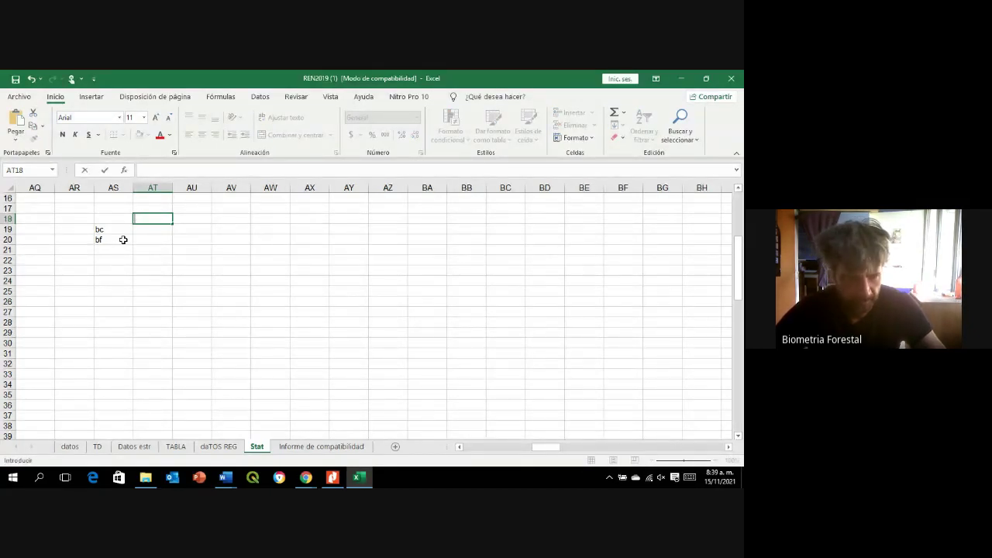
key(Escape)
- Enter the heading "aca gii" in cell AT17
key(Up)
key(Left)
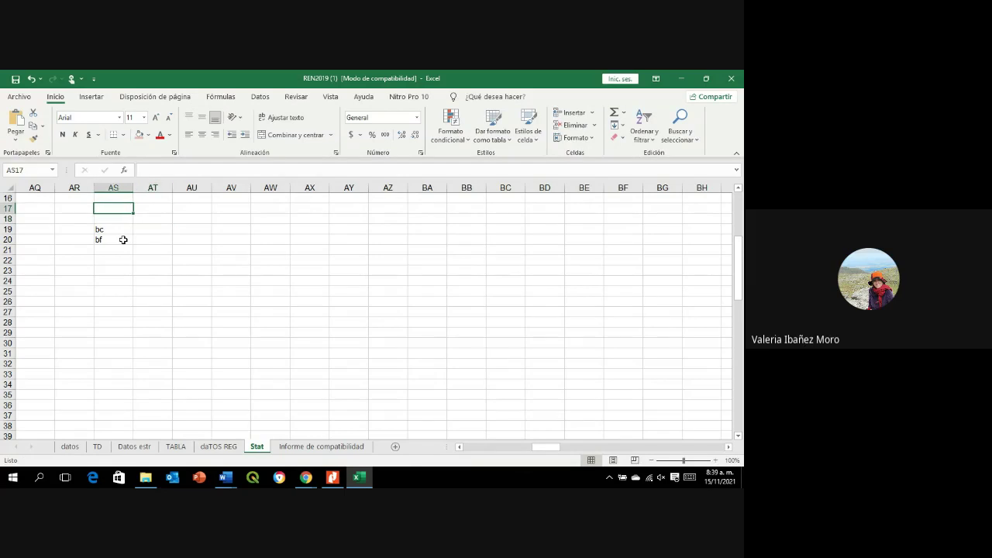
key(Right)
text(aca)
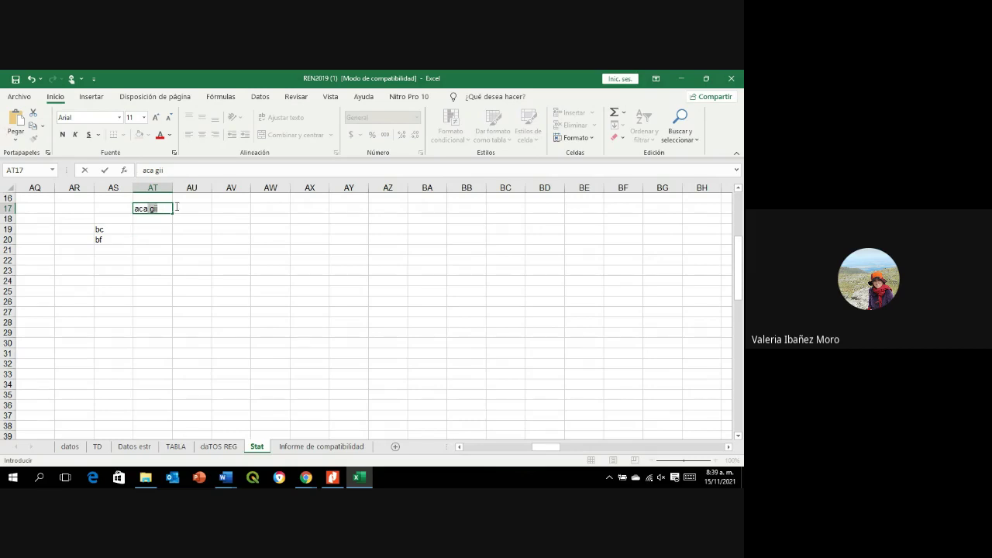
- Merge and centre the heading across AT17:AU17 and fill it with light red
click(160, 209)
drag(164, 215, 192, 210)
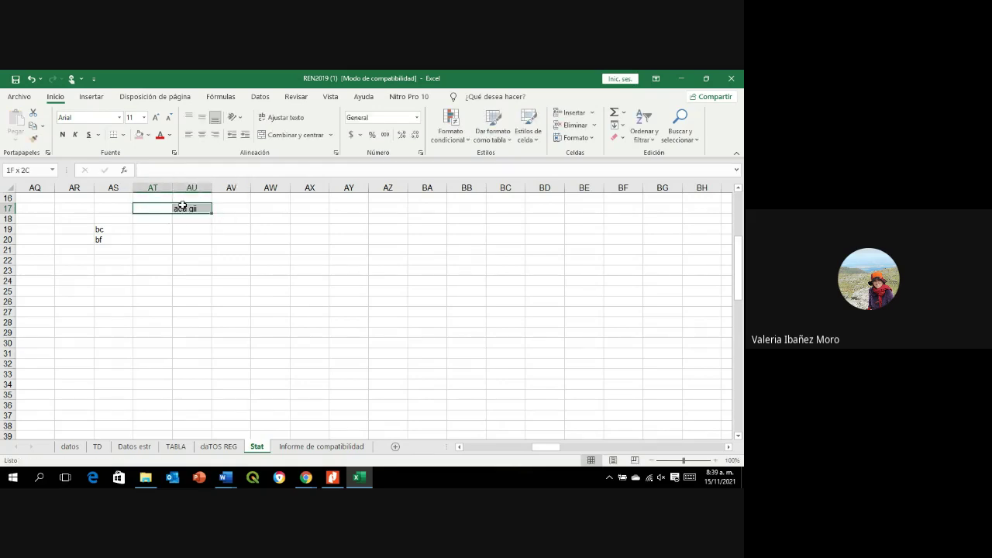
click(284, 135)
click(163, 219)
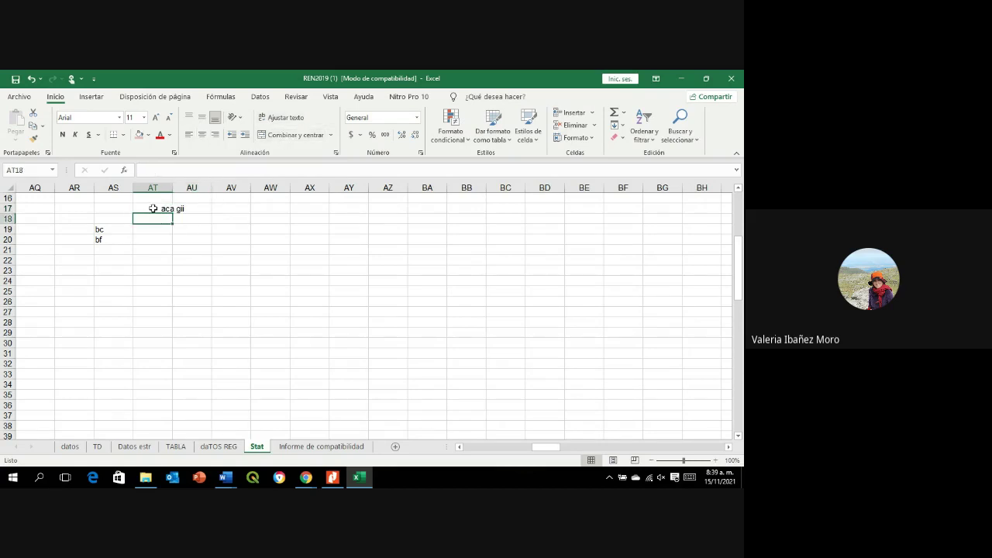
click(153, 208)
click(137, 136)
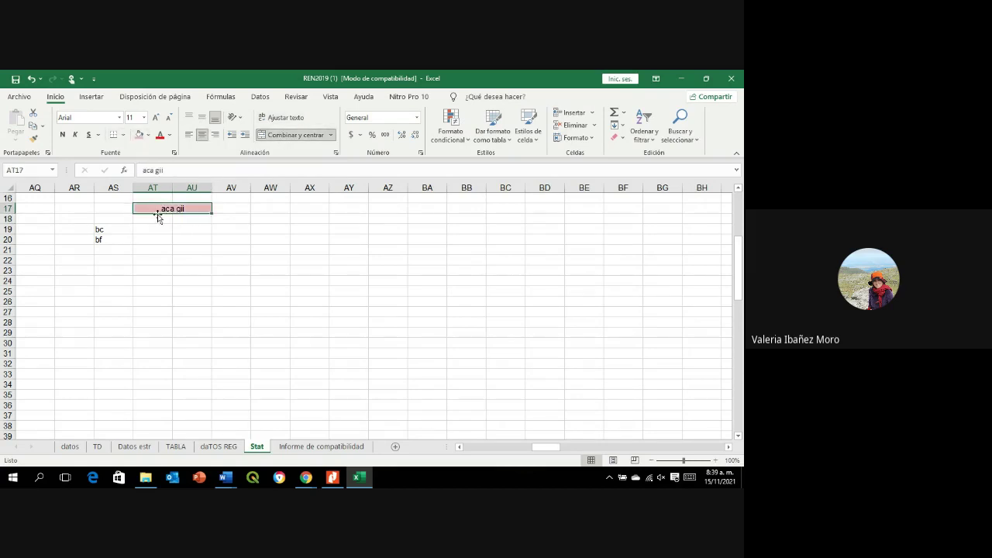
- Enter the column labels at, dab and den in cells AT18, AU18 and AV18 under the aca gii heading
click(159, 221)
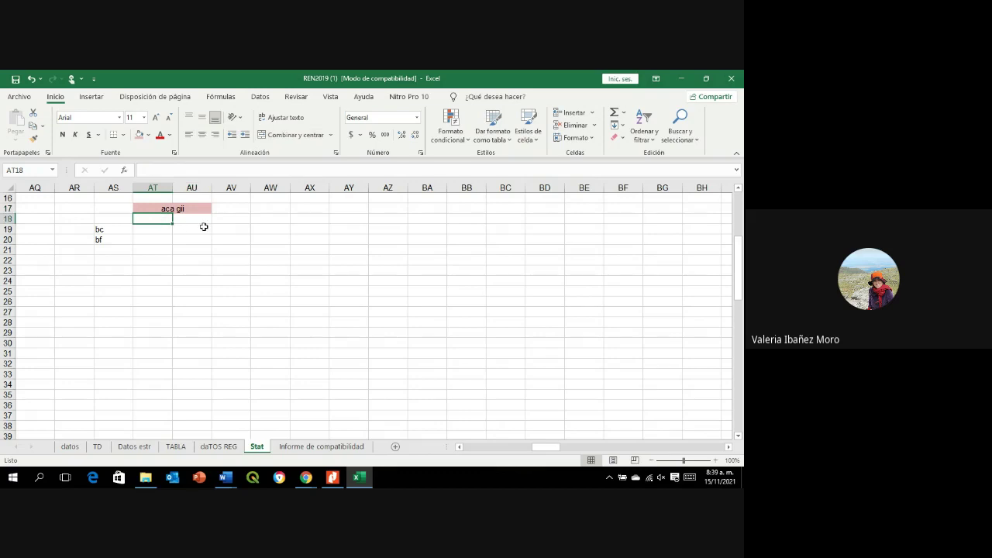
text(at)
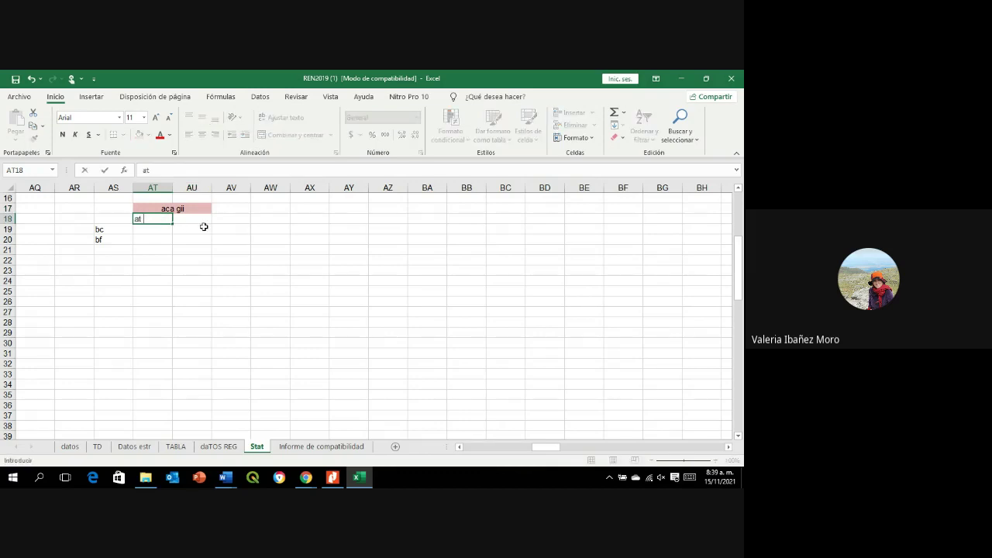
key(Tab)
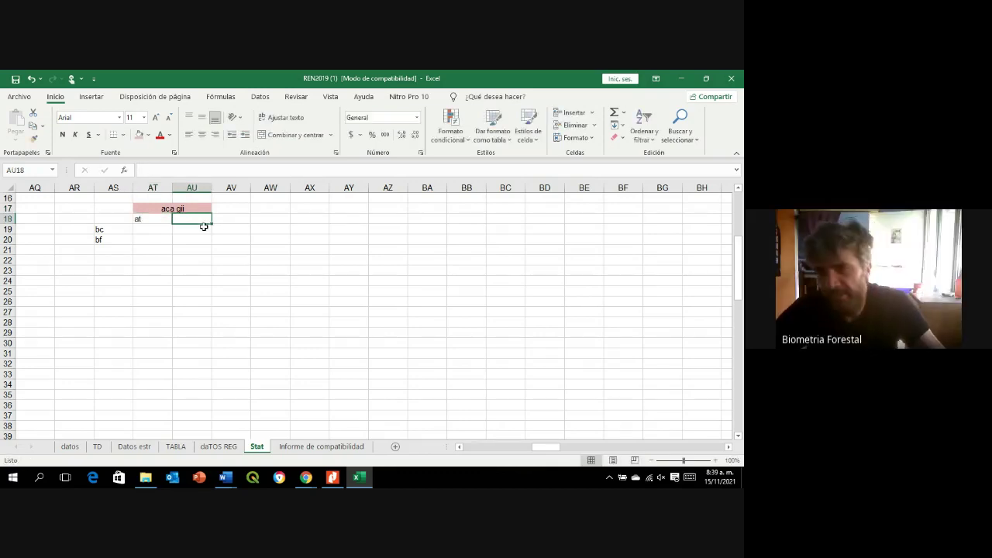
text(dab)
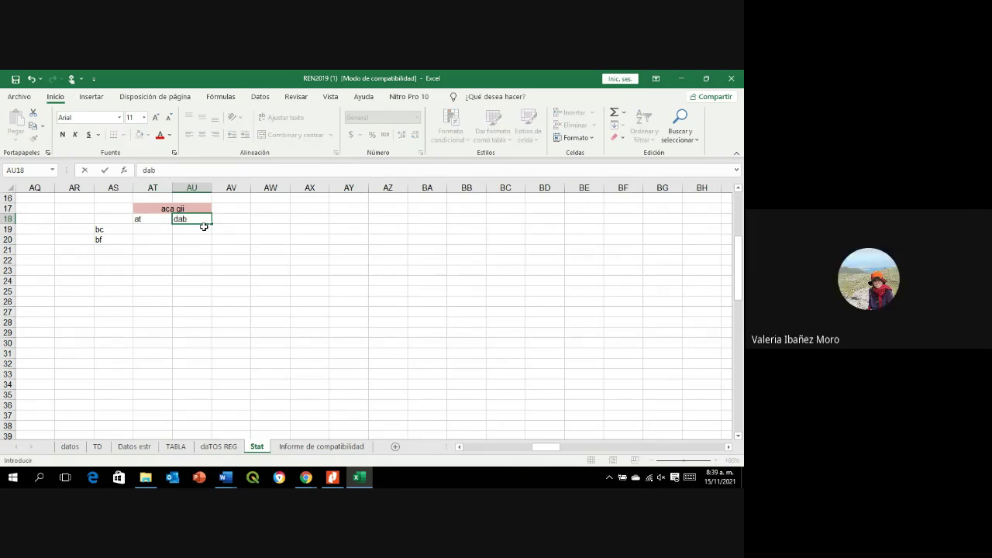
key(Tab)
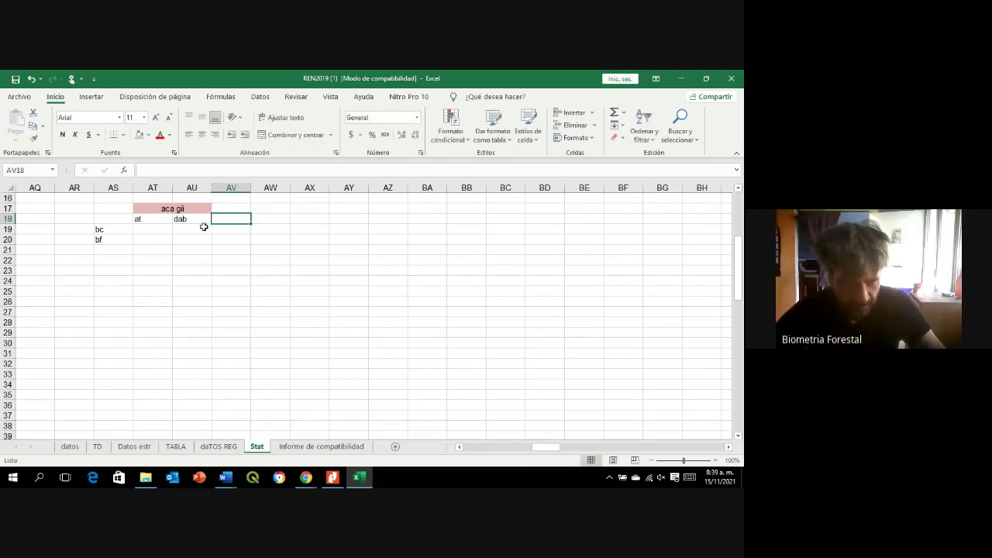
text(den)
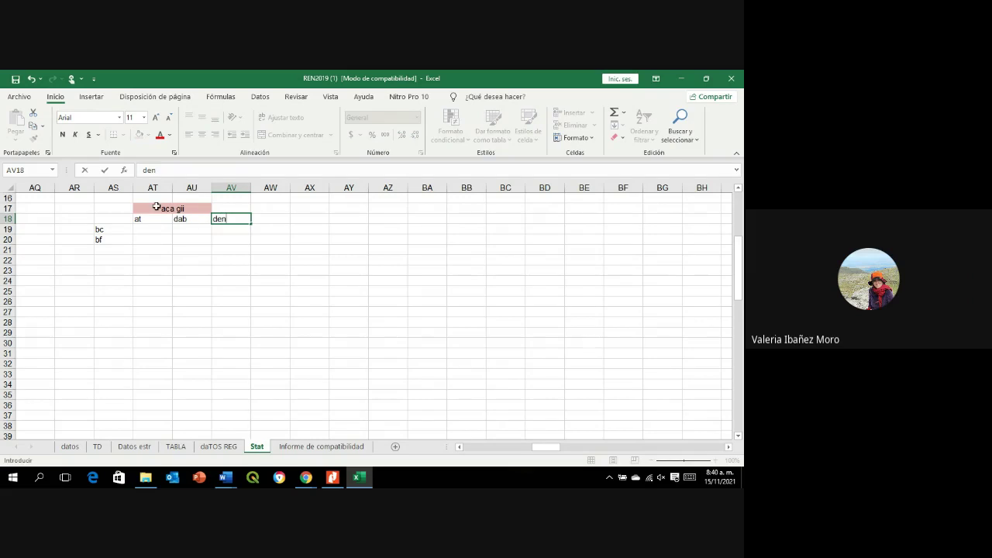
- Extend the merged and centred "aca gii" heading so it spans AT17:AV17
drag(155, 208, 232, 210)
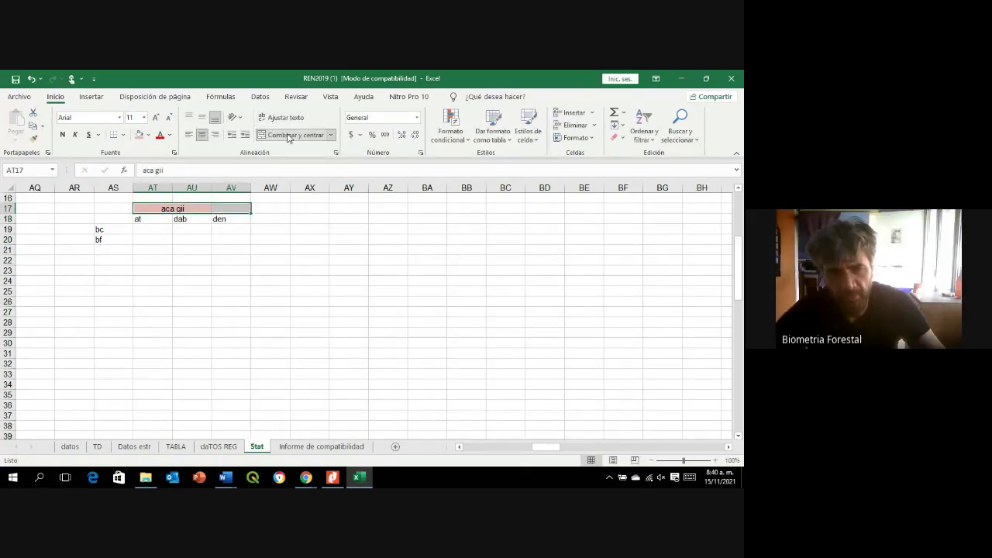
click(285, 134)
click(285, 134)
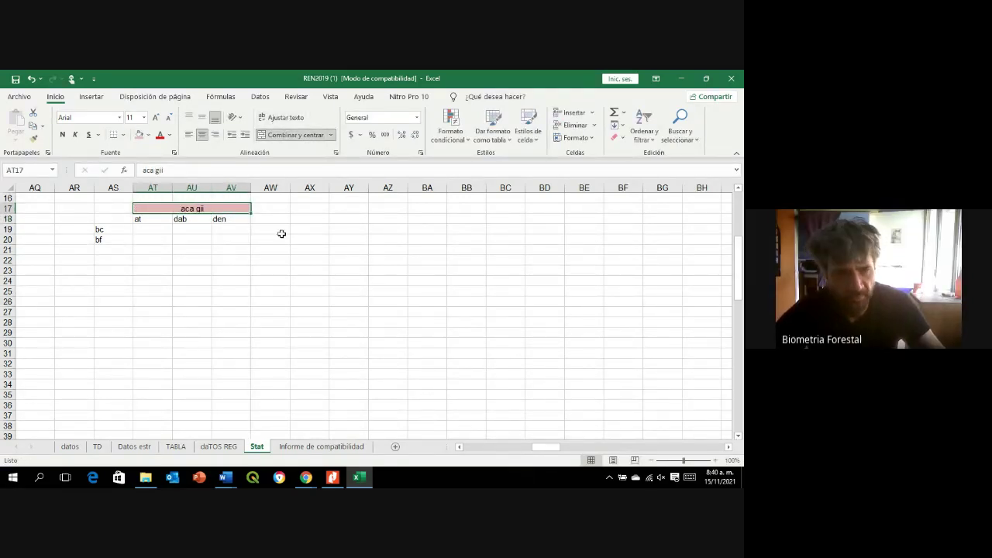
- Enter "10 ±1" in AT19 as the at value for bc, inserting the plus-minus sign from the symbol set
click(159, 231)
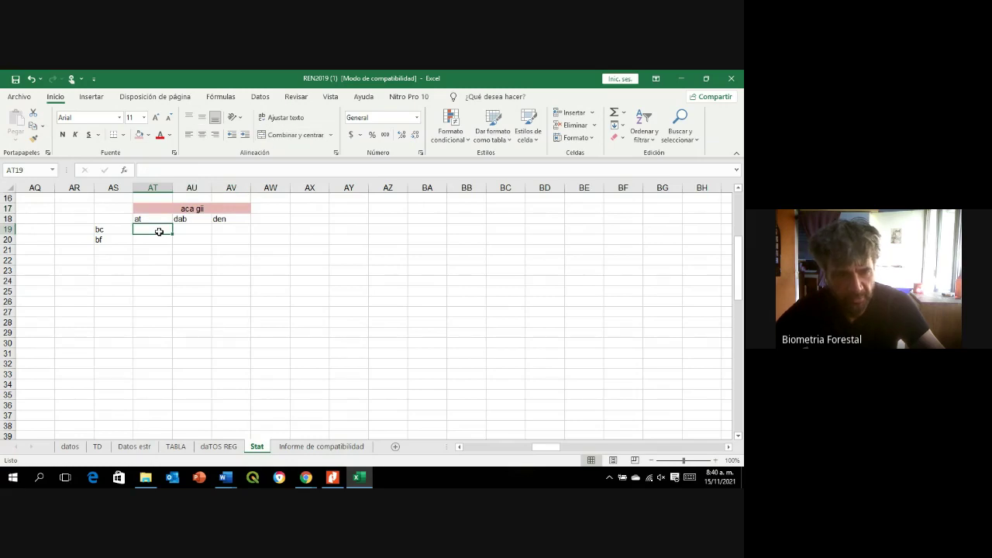
text(10)
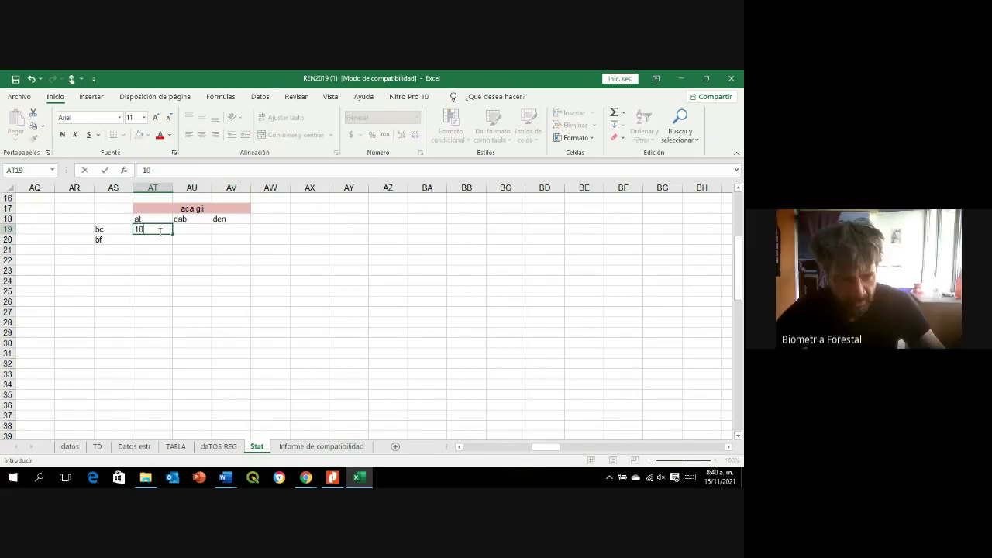
key(BackSpace)
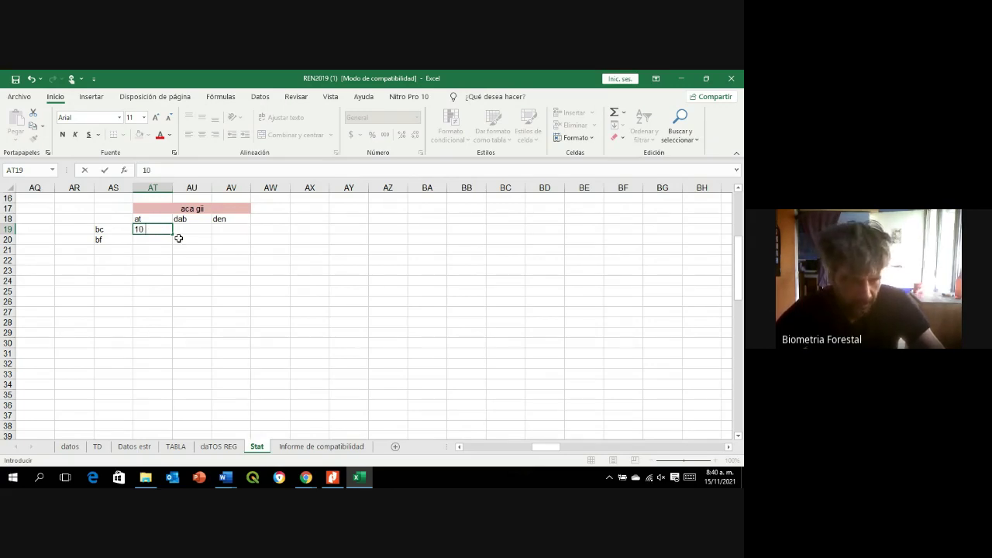
click(91, 97)
click(681, 124)
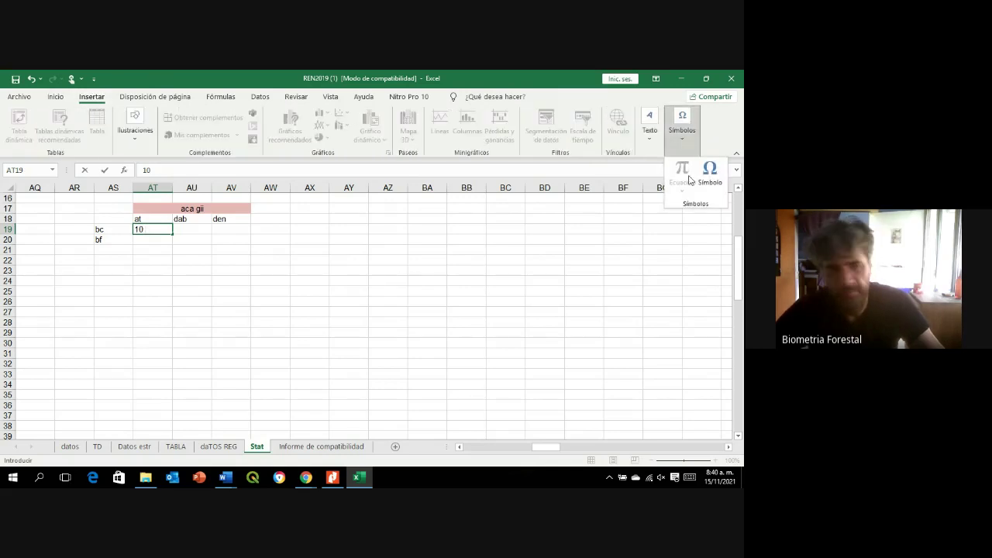
click(709, 173)
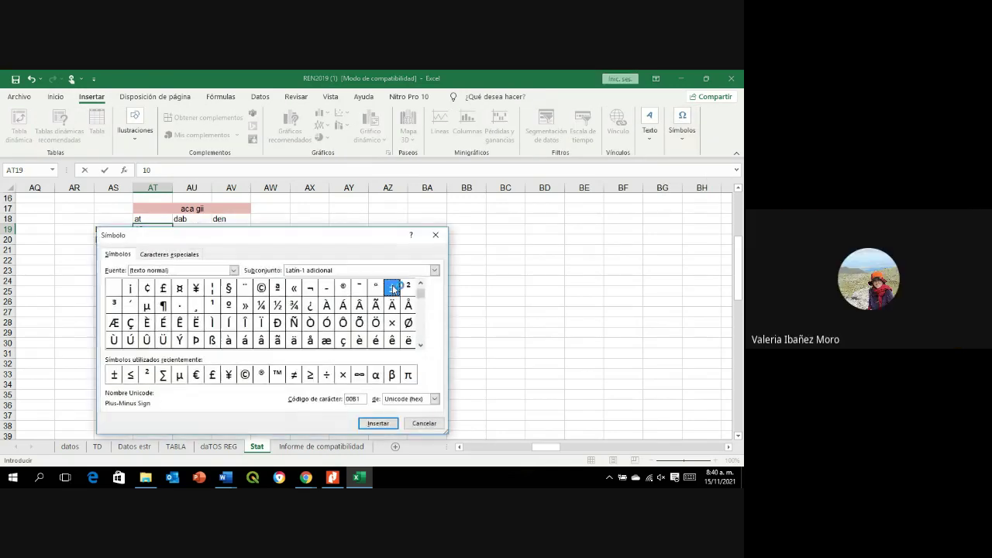
click(377, 424)
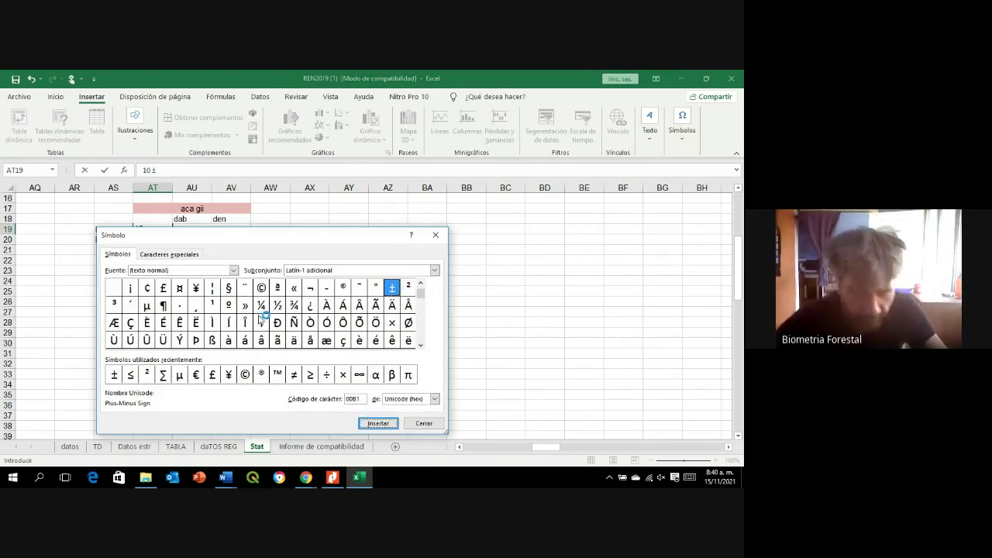
click(424, 423)
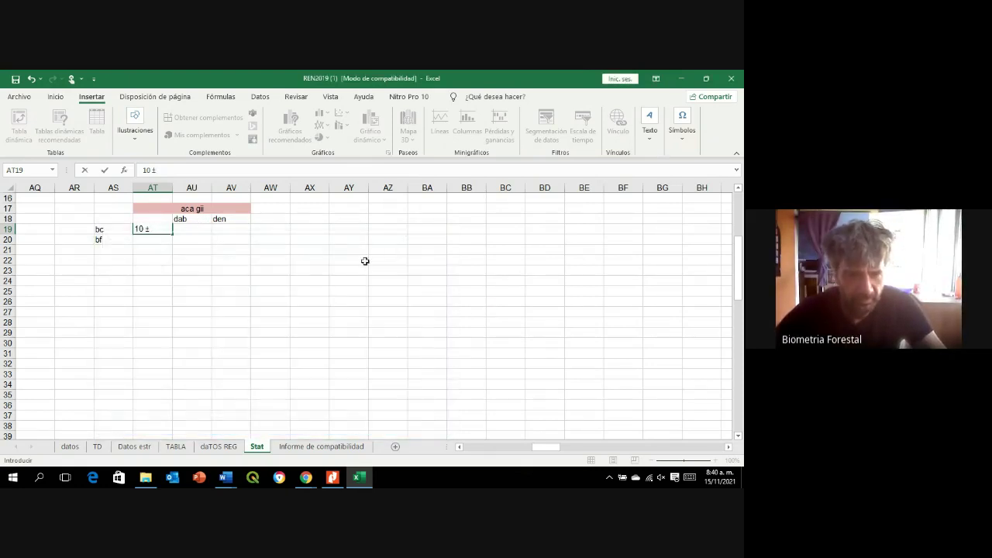
text(1)
key(Return)
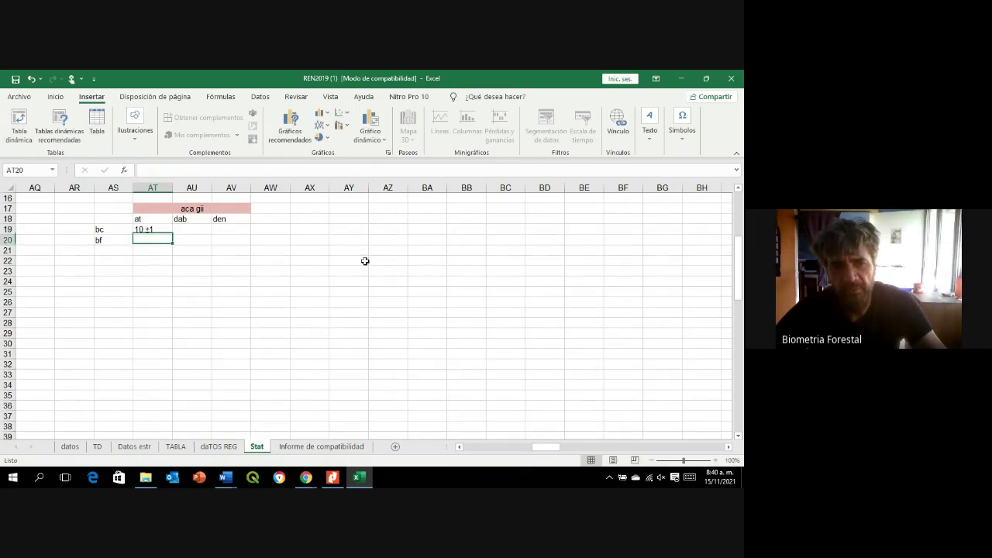
- Append the significance letter a to the bc value in AT19, after a space
key(Up)
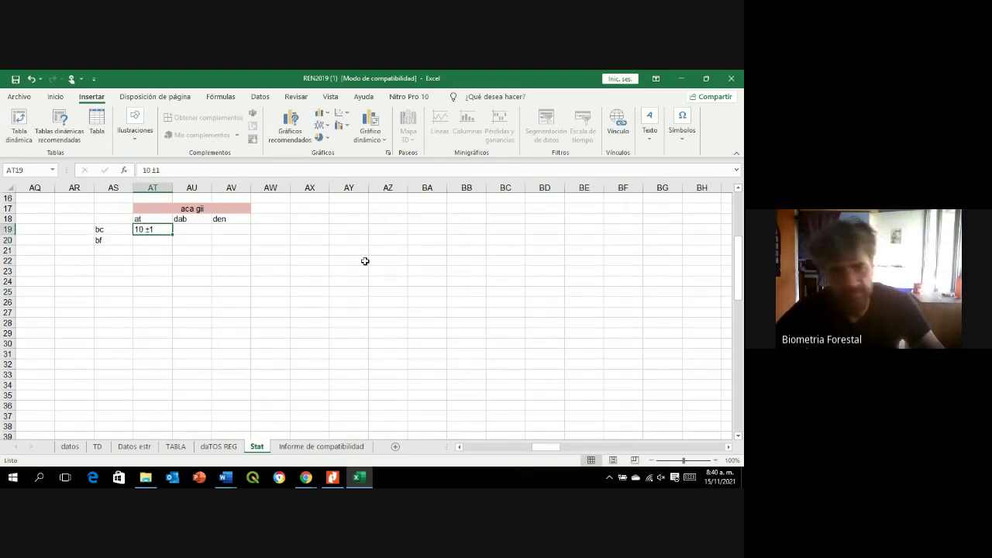
click(179, 174)
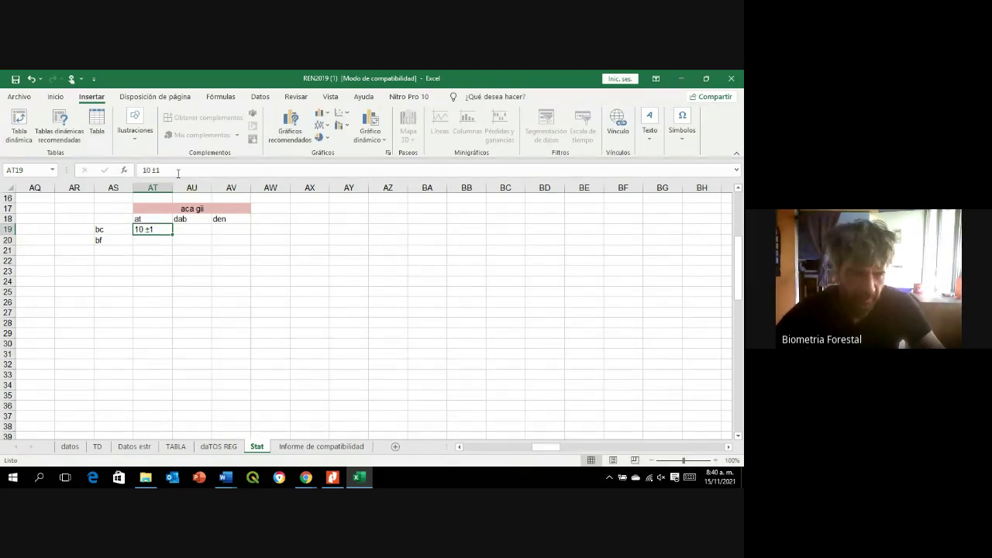
text(a)
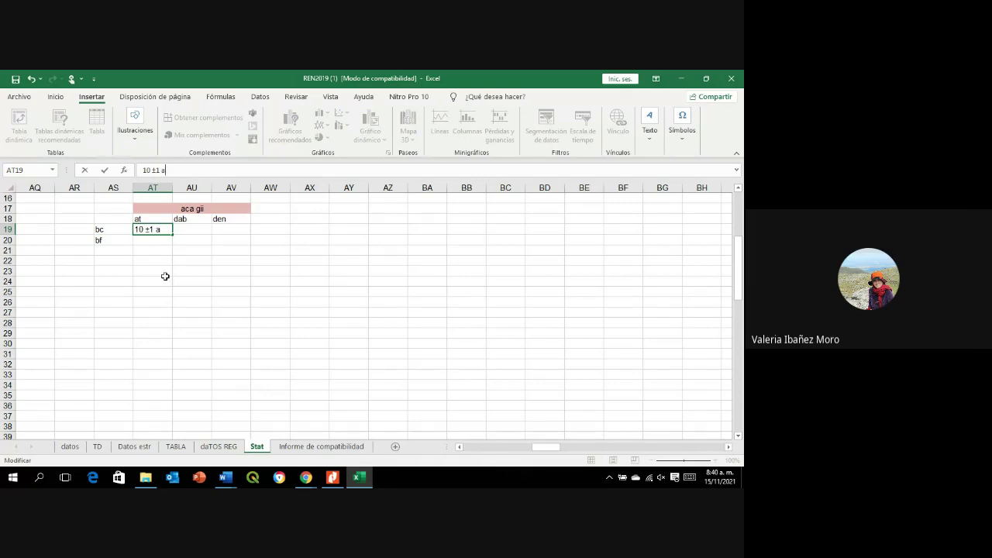
- Add the row labels f in AS21 and p in AS22 below bc and bf
click(113, 251)
text(f)
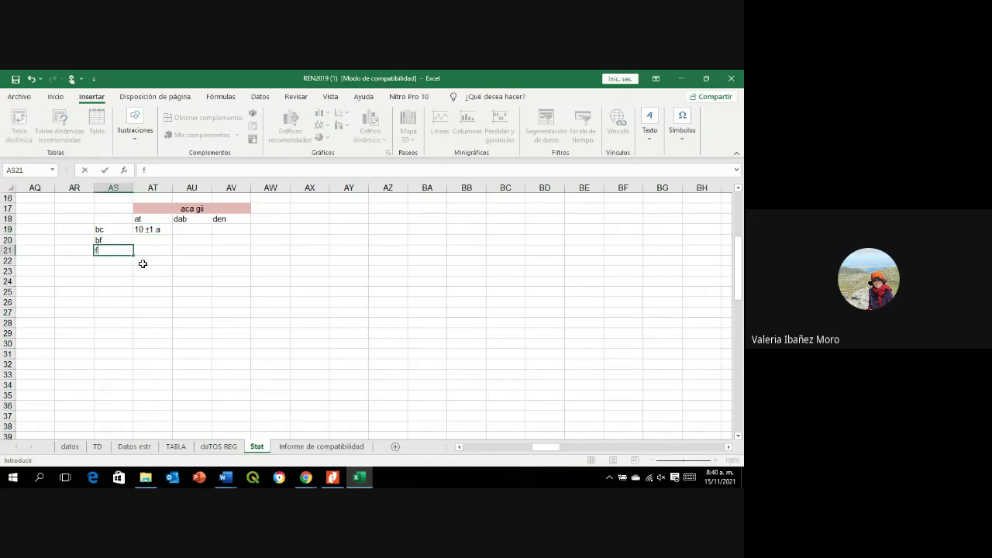
key(Return)
text(p)
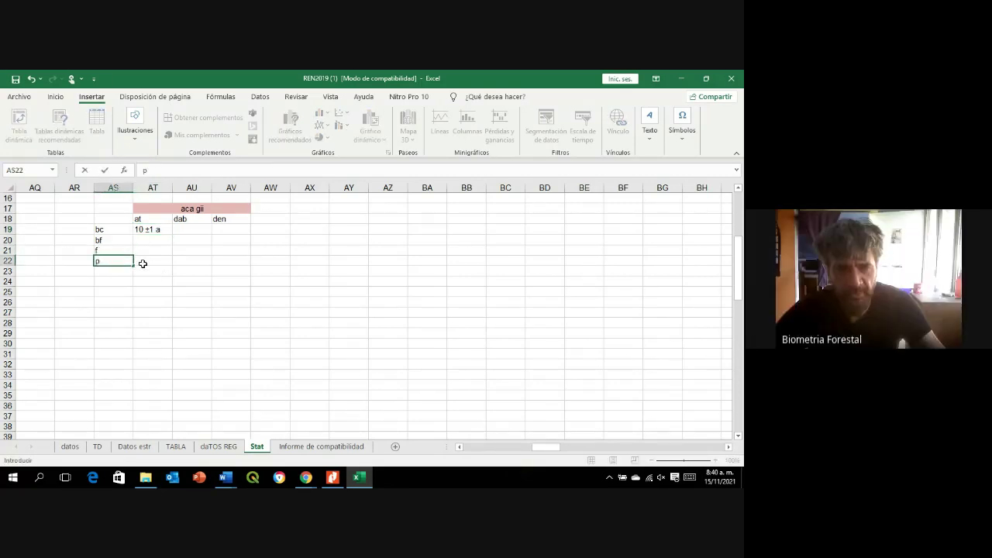
- Centre the row labels in AS19:AS22 horizontally
drag(113, 226, 113, 262)
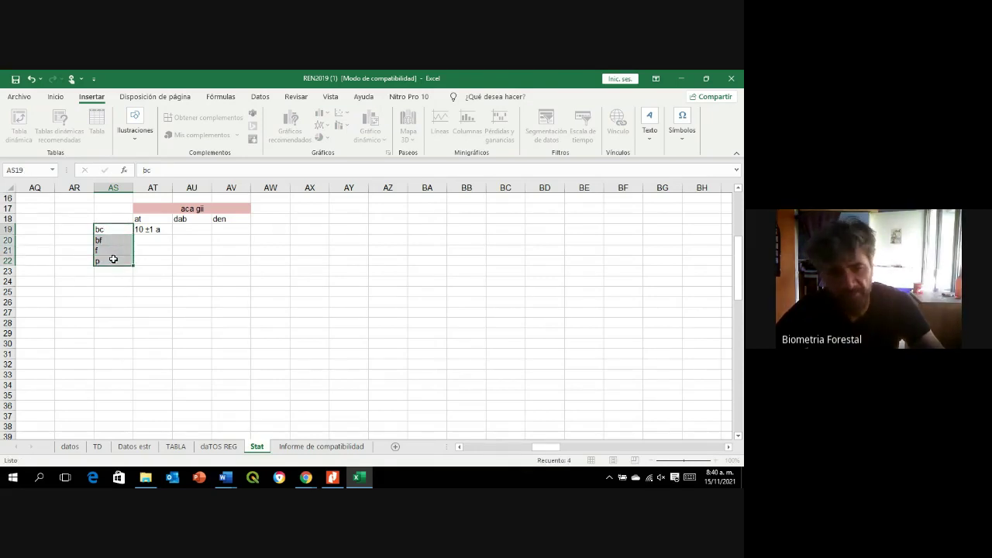
click(53, 97)
click(201, 134)
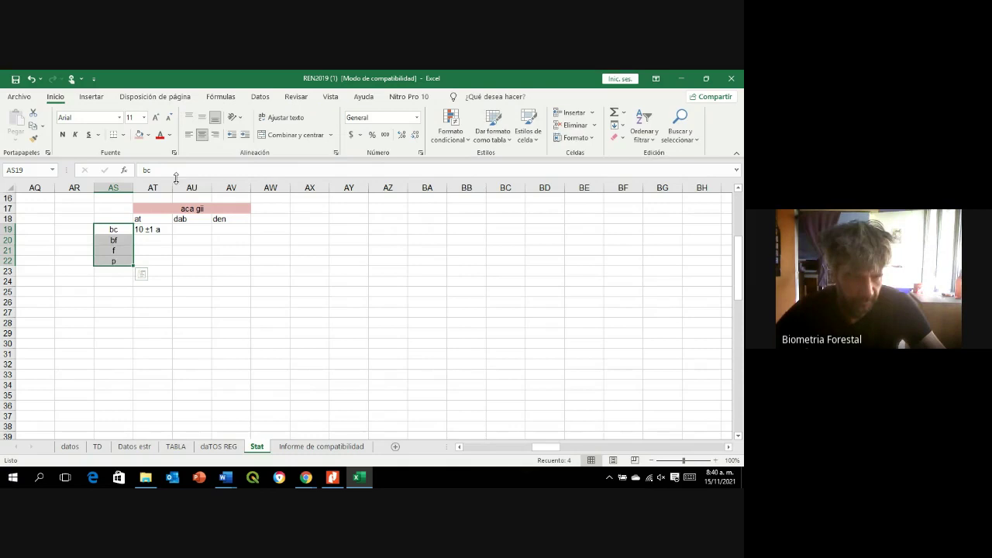
- Copy the plus-minus sign from AT19 and enter "15 ± 1 b" in AT20 as the at value for bf
click(159, 232)
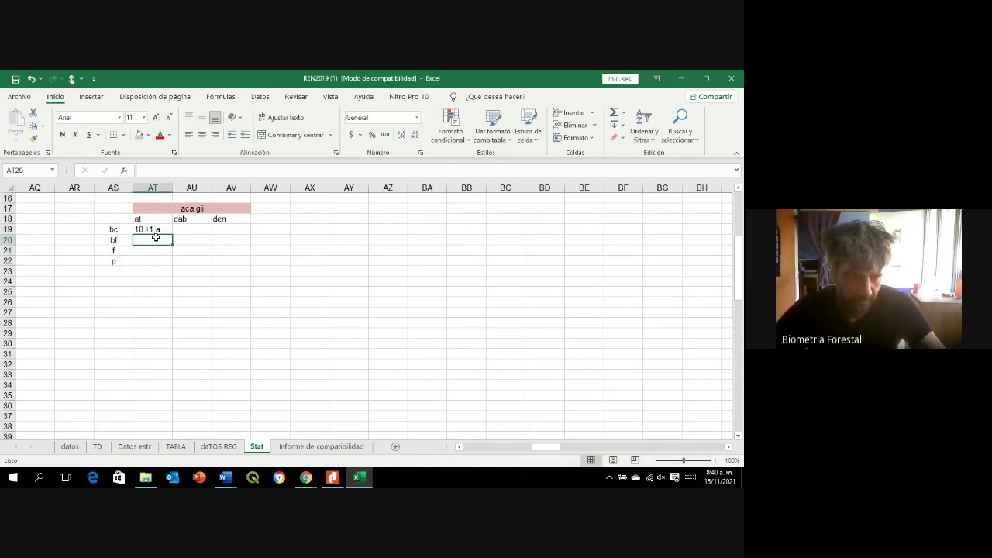
click(154, 169)
right_click(155, 170)
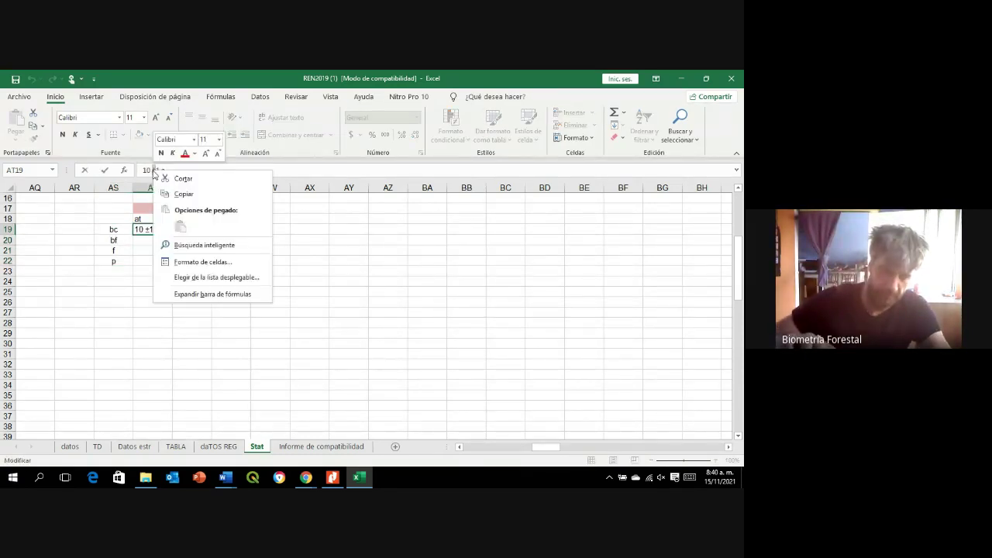
click(176, 195)
click(146, 240)
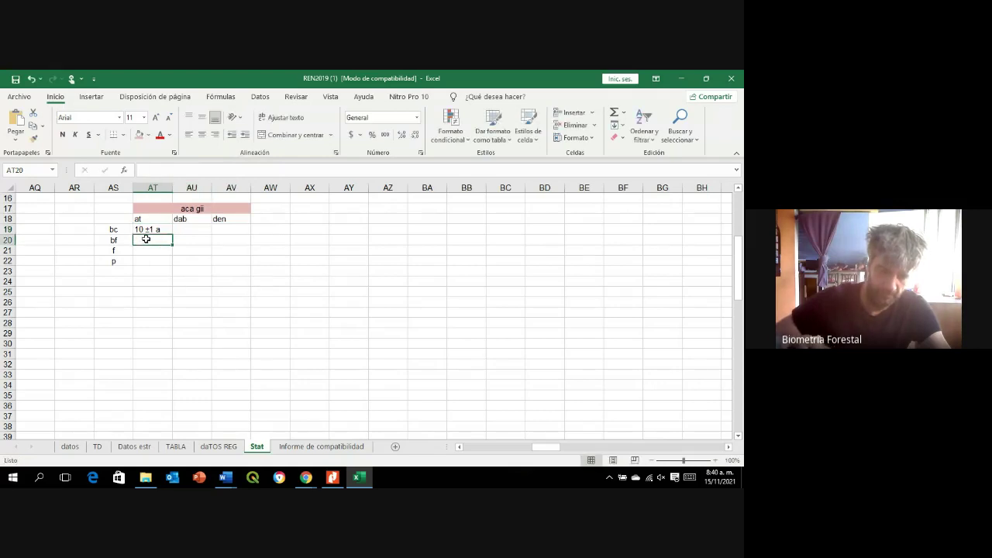
text(15)
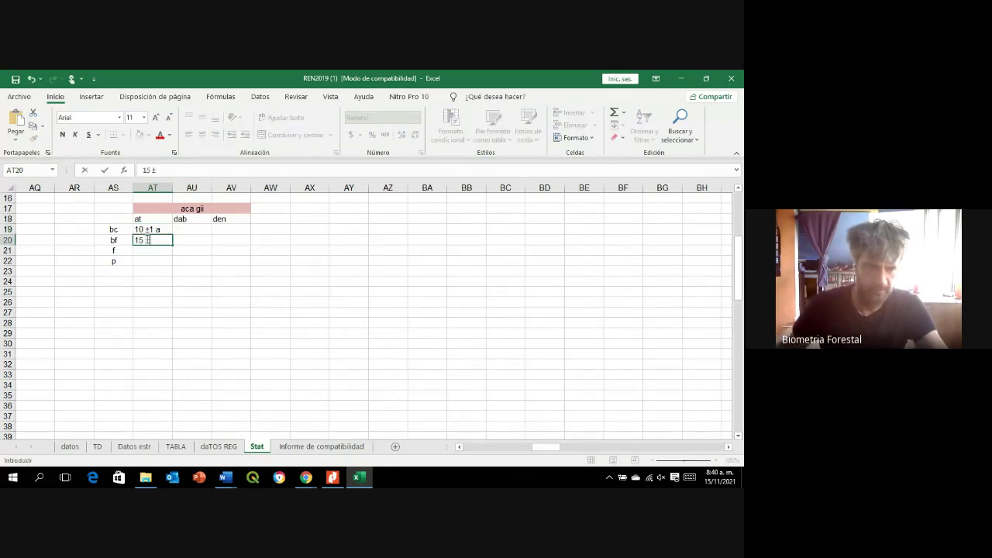
text( ± 1)
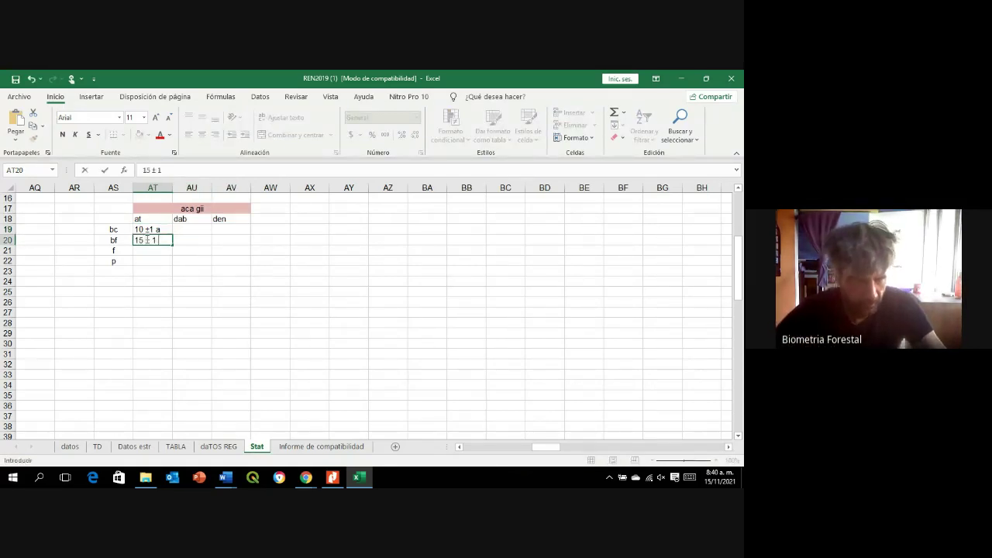
text( b)
key(Return)
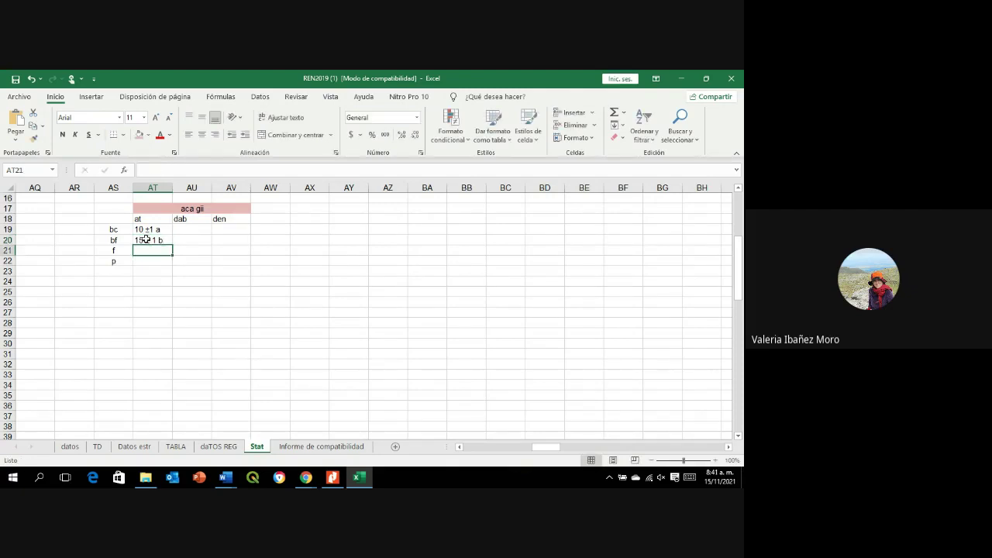
text(0)
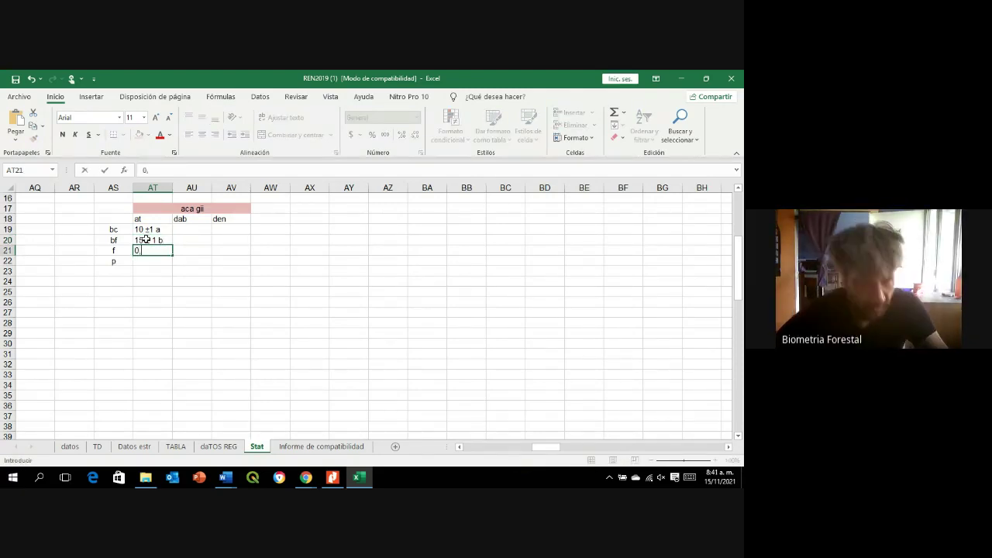
text(,)
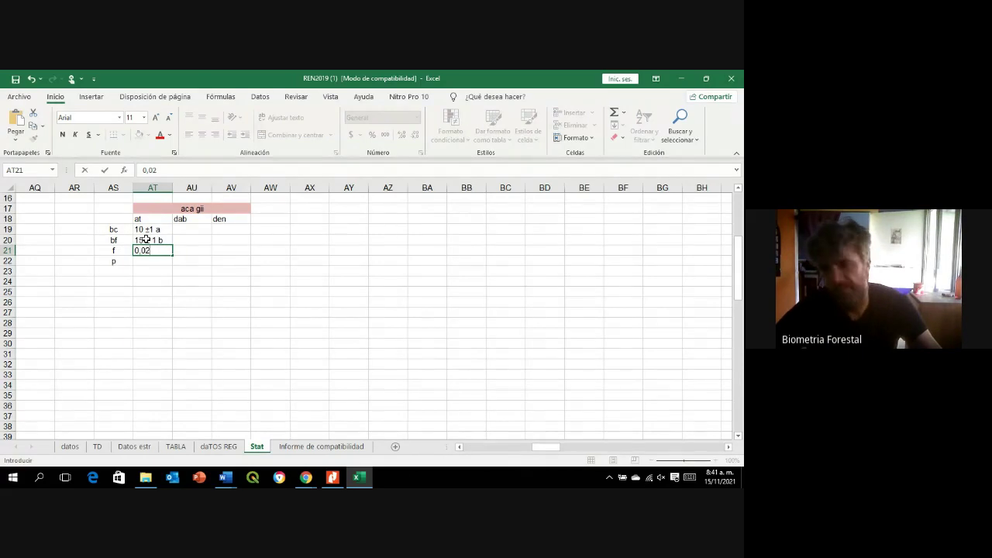
key(BackSpace)
key(BackSpace)
key(BackSpace)
key(BackSpace)
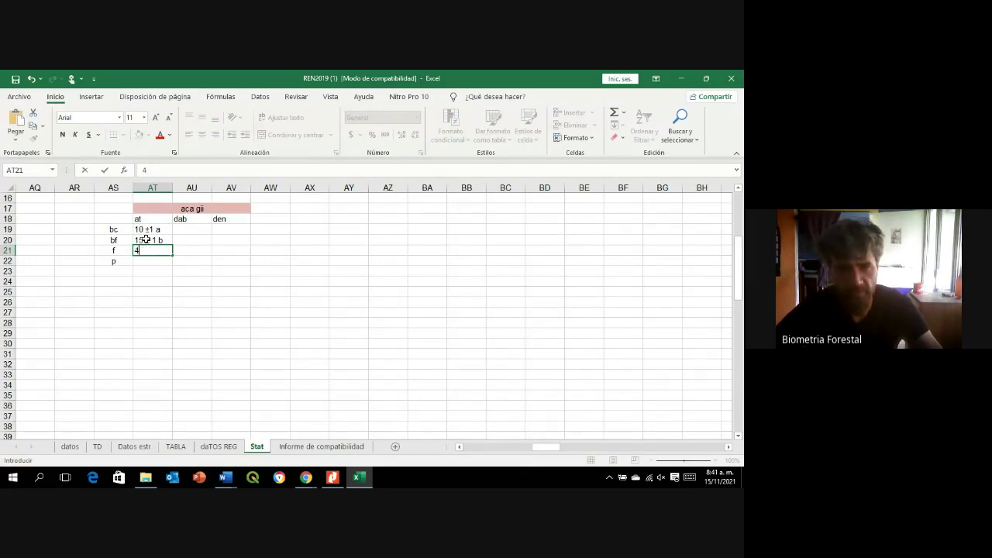
- Enter 4 in AT21 as the f value and 0,0001 in AT22 as the p value for at
text(4)
key(Return)
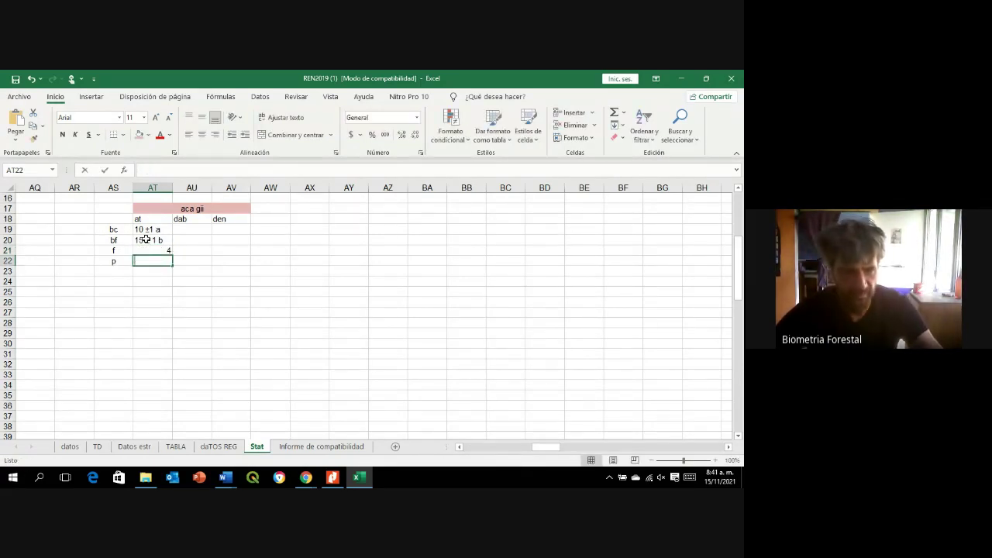
text(0,0001)
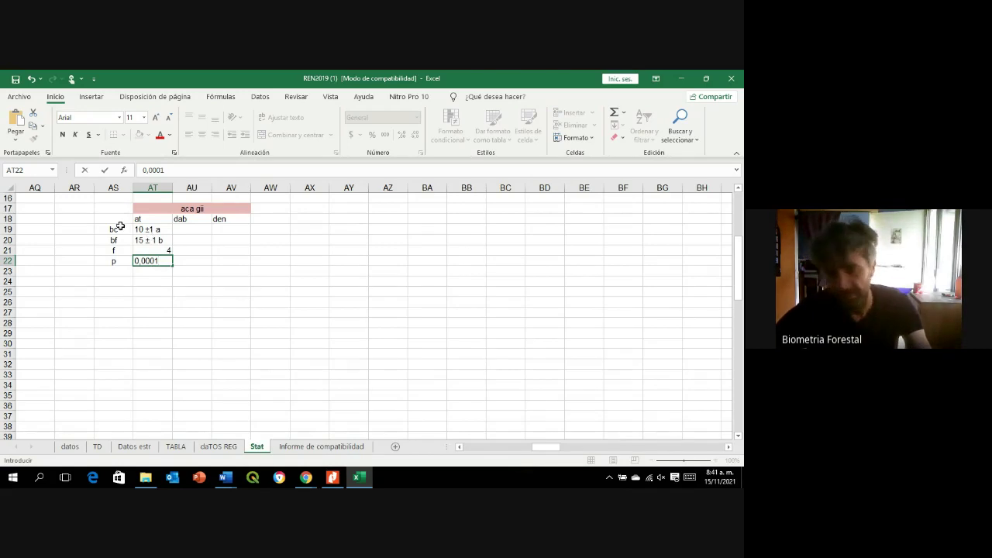
click(355, 207)
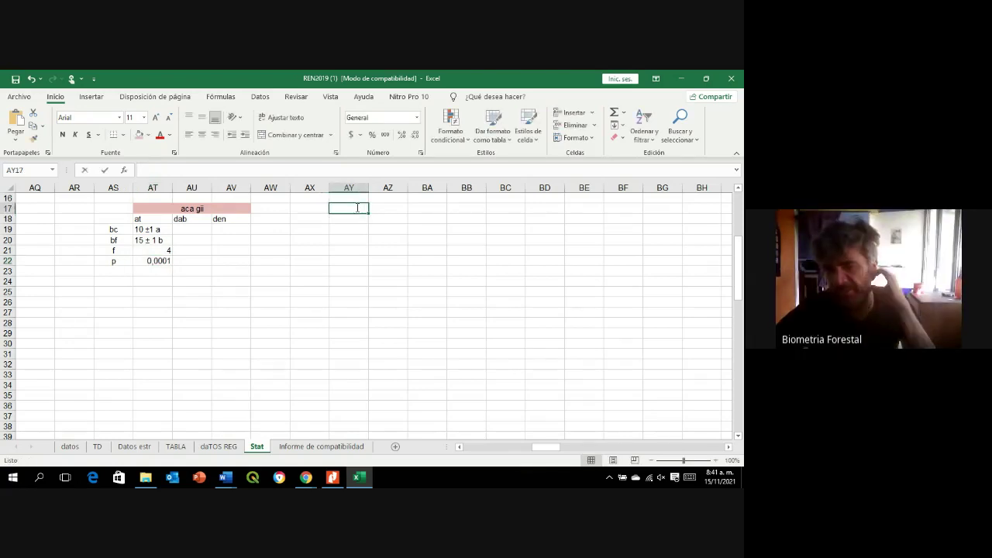
- Enter sp in AY17 as the first column header of a second summary table
text(sp)
key(Tab)
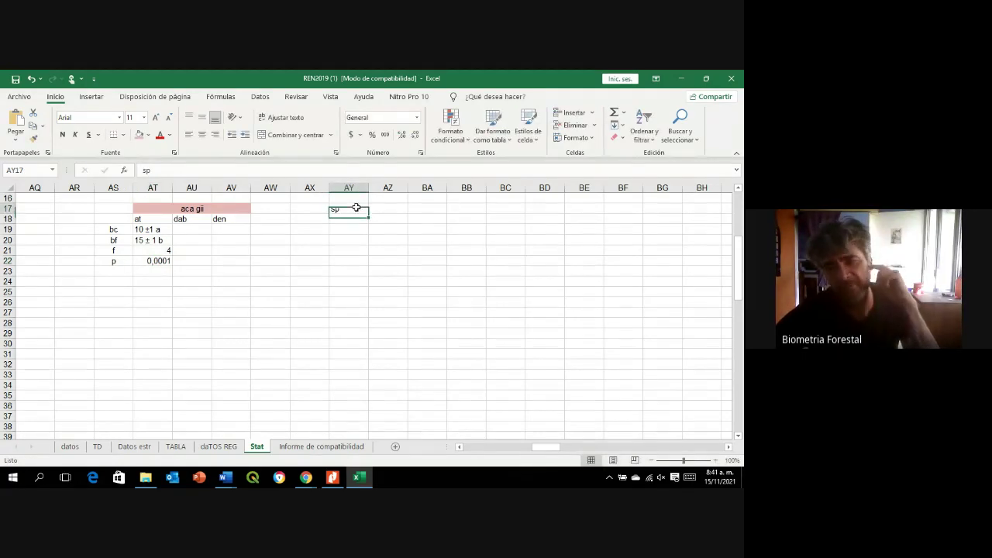
text(tratam)
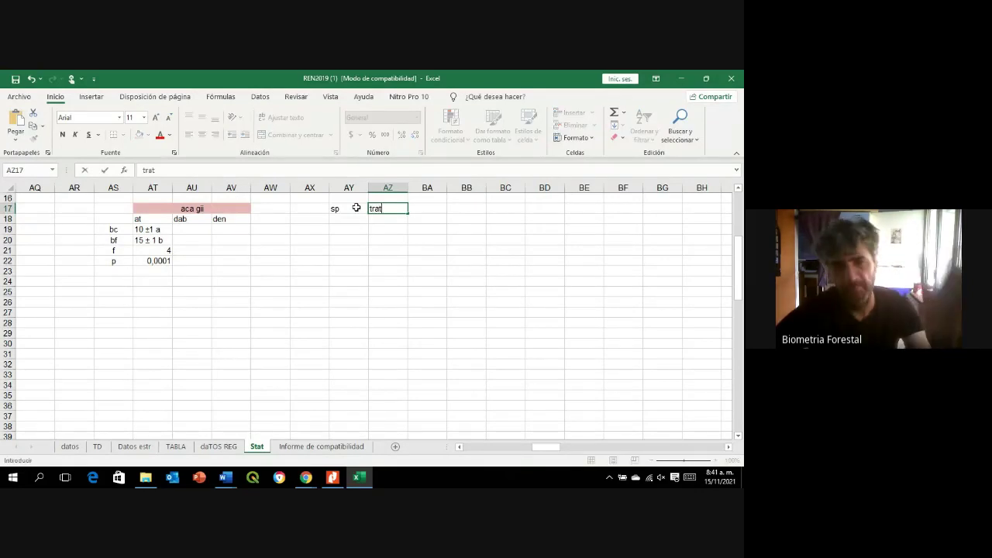
key(BackSpace)
key(BackSpace)
key(BackSpace)
key(BackSpace)
key(BackSpace)
key(BackSpace)
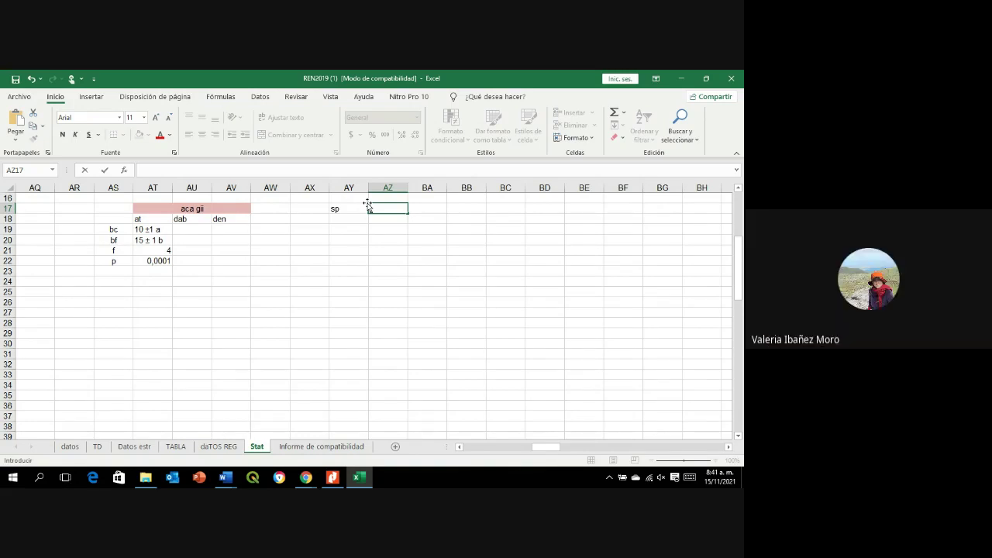
- Look through the compatibility report on the Informe de compatibilidad sheet
click(355, 449)
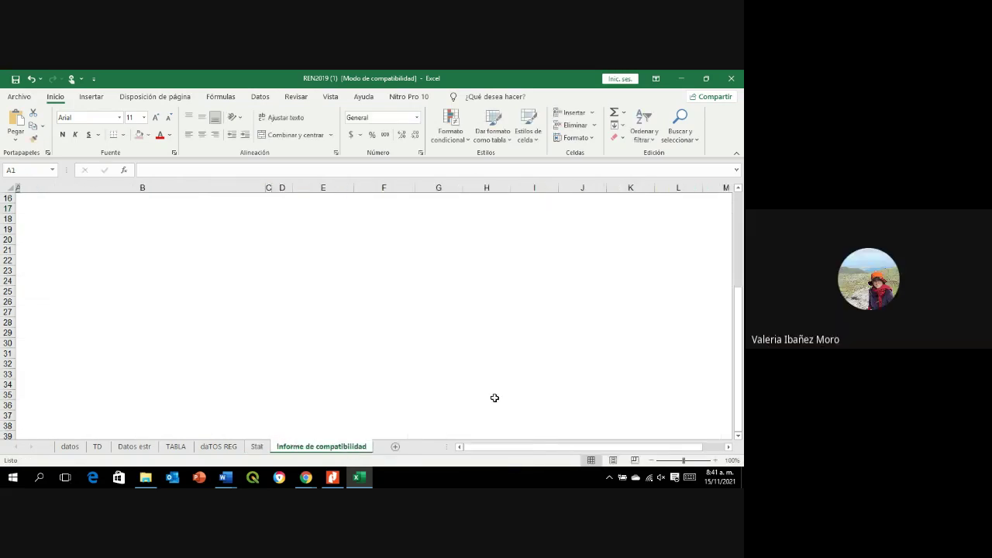
scroll(494, 397, up, 5)
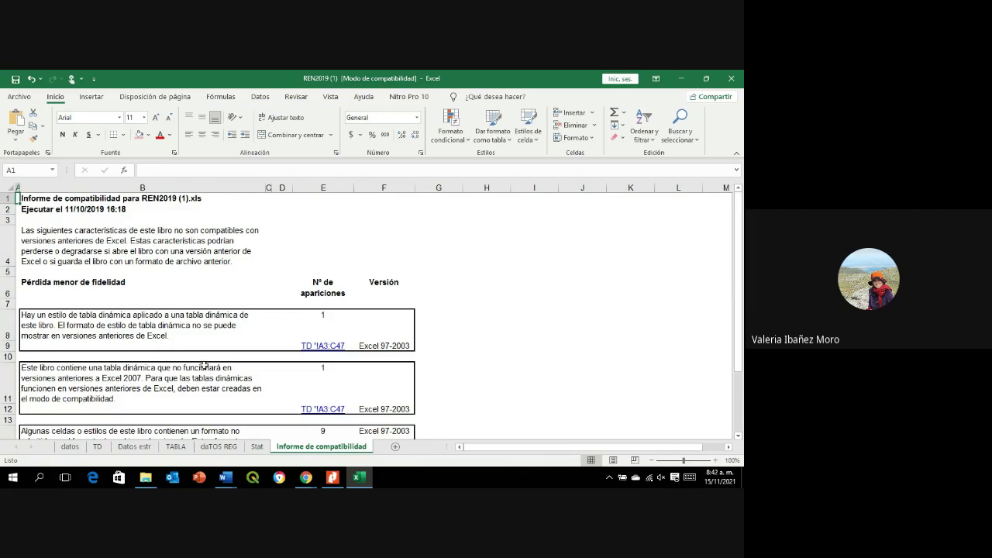
scroll(557, 367, down, 3)
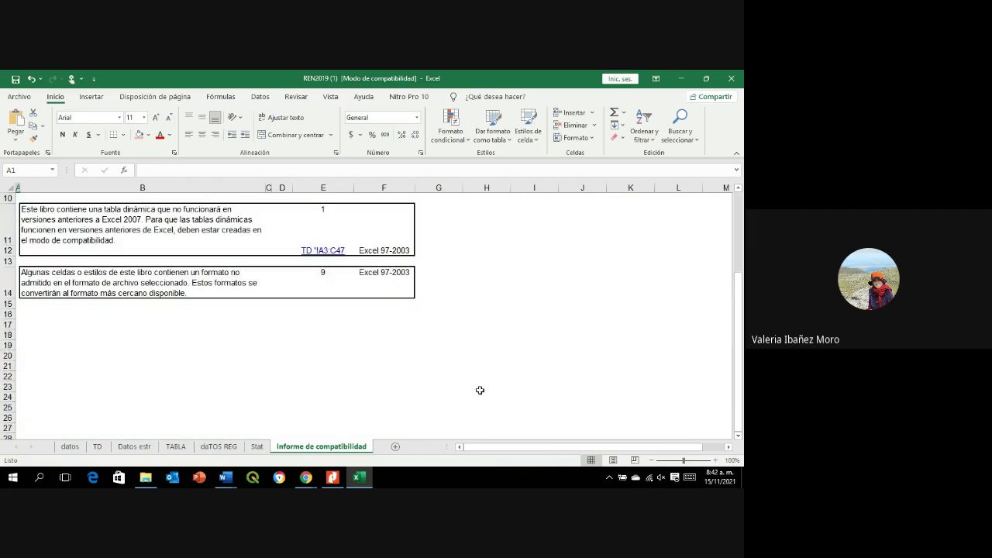
scroll(400, 357, up, 2)
scroll(400, 356, up, 1)
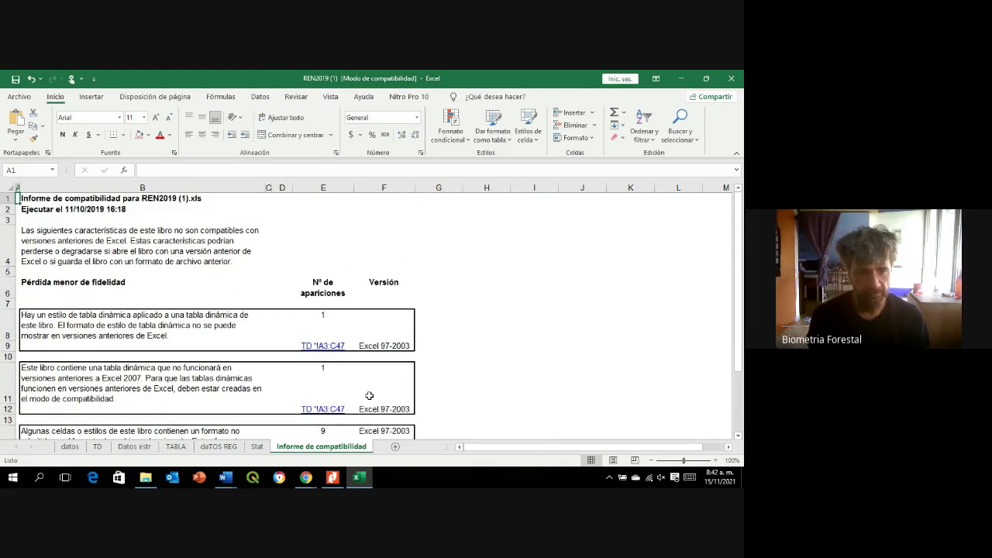
- Examine the means and Tukey homogeneous-group tables for each species and variable on the Stat sheet, from QB back to ACGUI
click(257, 447)
scroll(332, 354, down, 11)
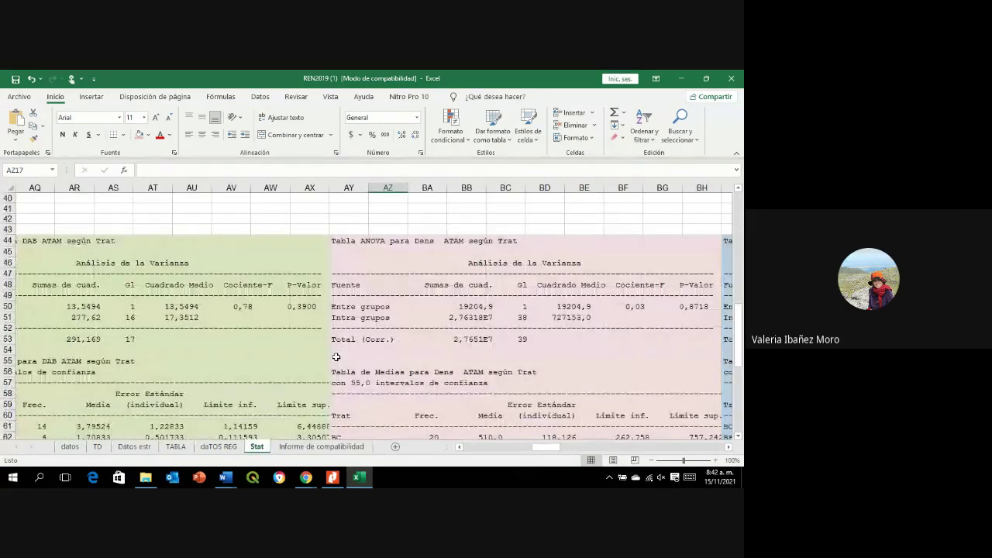
click(225, 448)
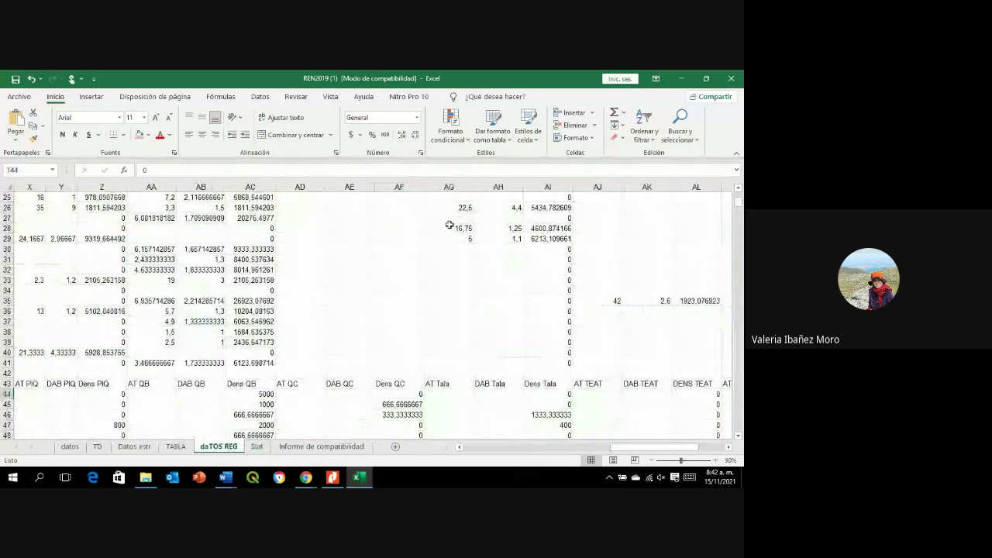
scroll(308, 372, down, 4)
click(261, 447)
scroll(333, 348, down, 5)
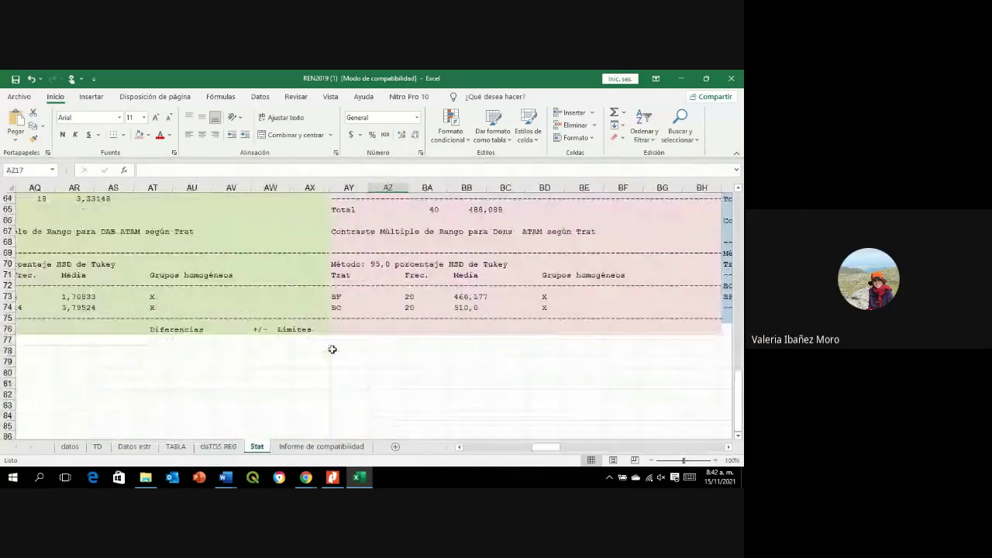
scroll(349, 383, up, 3)
drag(547, 448, 682, 448)
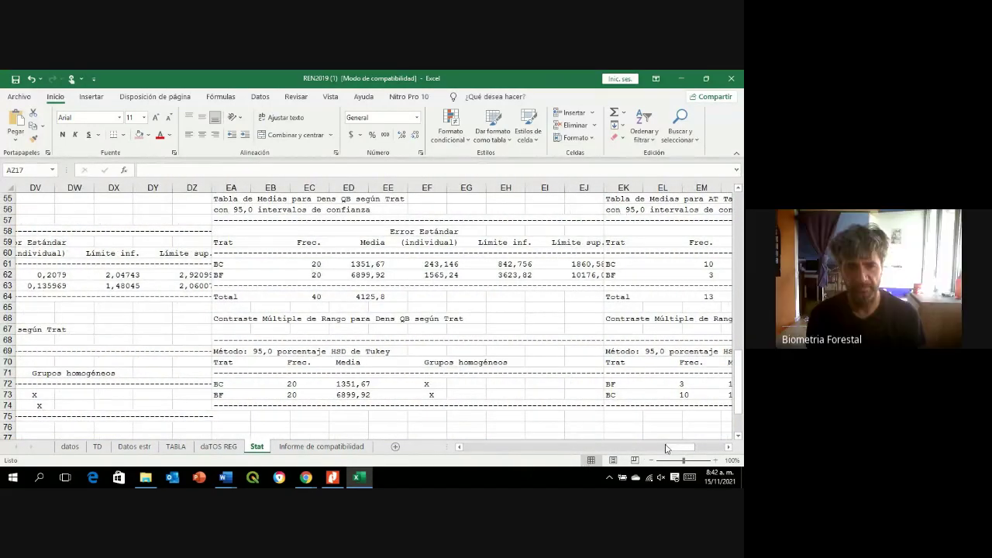
drag(677, 451, 660, 452)
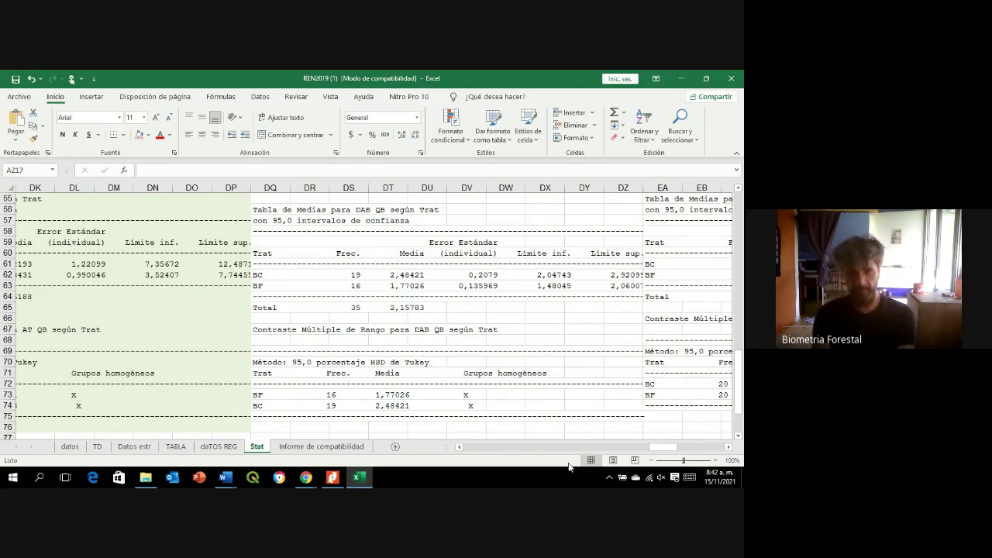
drag(656, 447, 618, 446)
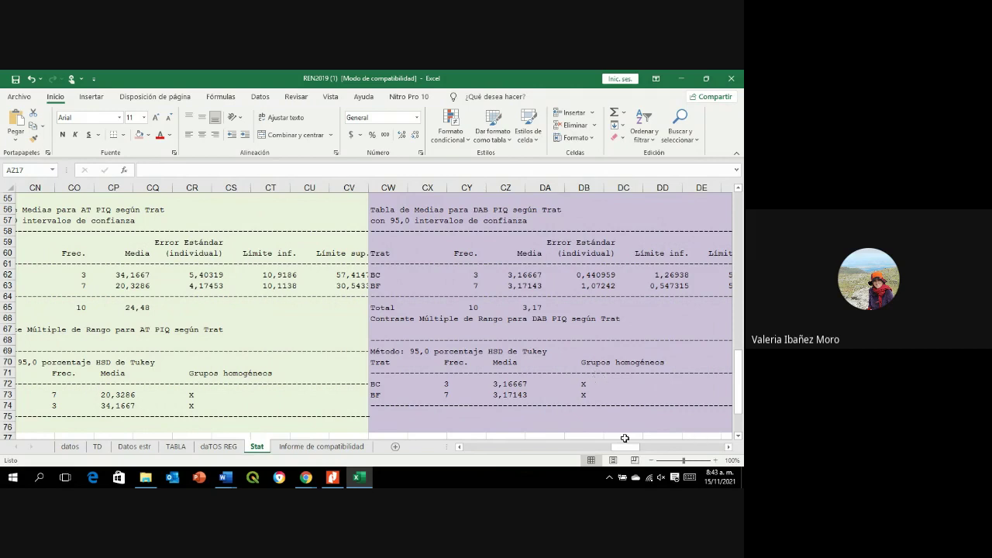
drag(628, 447, 575, 430)
drag(574, 428, 469, 466)
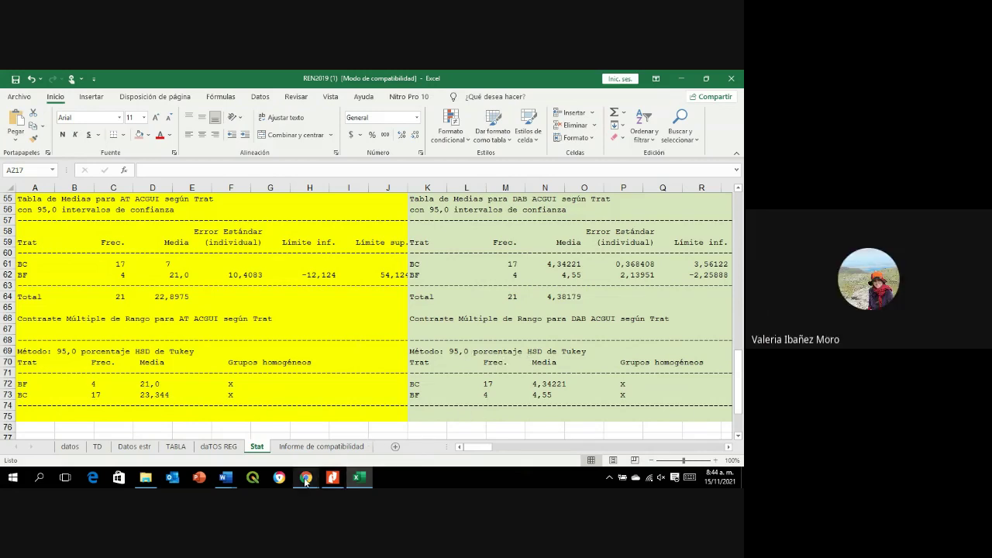
- Switch to the Word document Capítulo 4 10-11-21 and review its fire characteristics and experimental burn methods
mouse_move(306, 481)
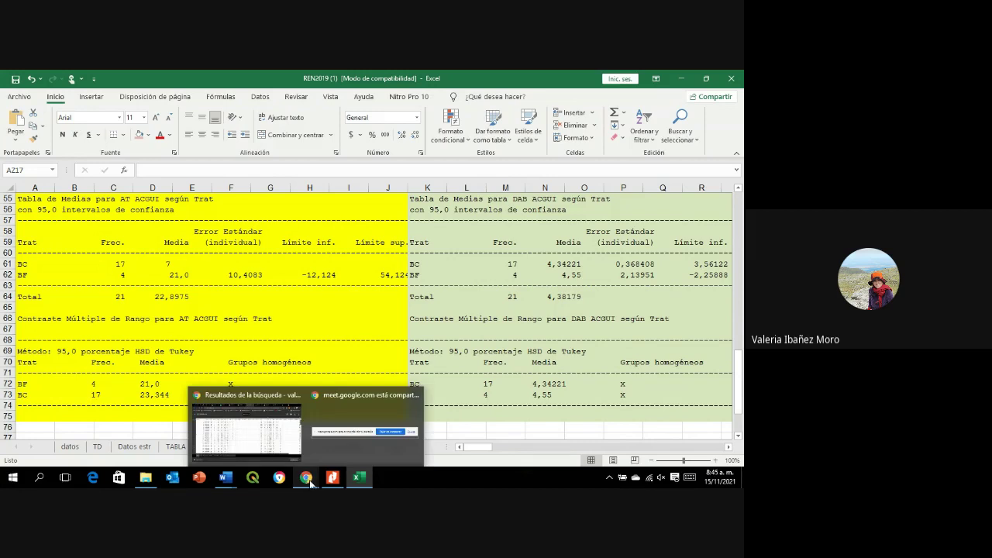
mouse_move(231, 482)
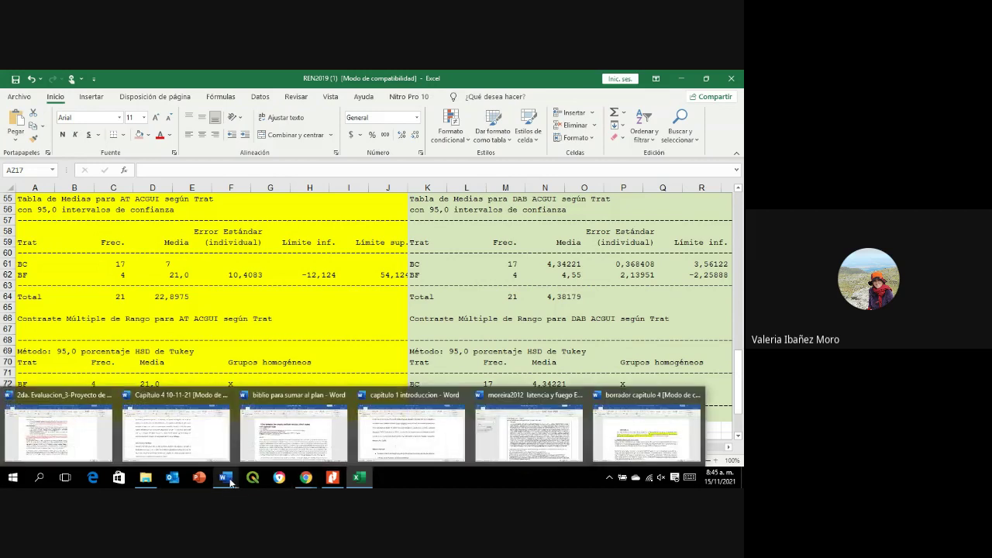
click(216, 444)
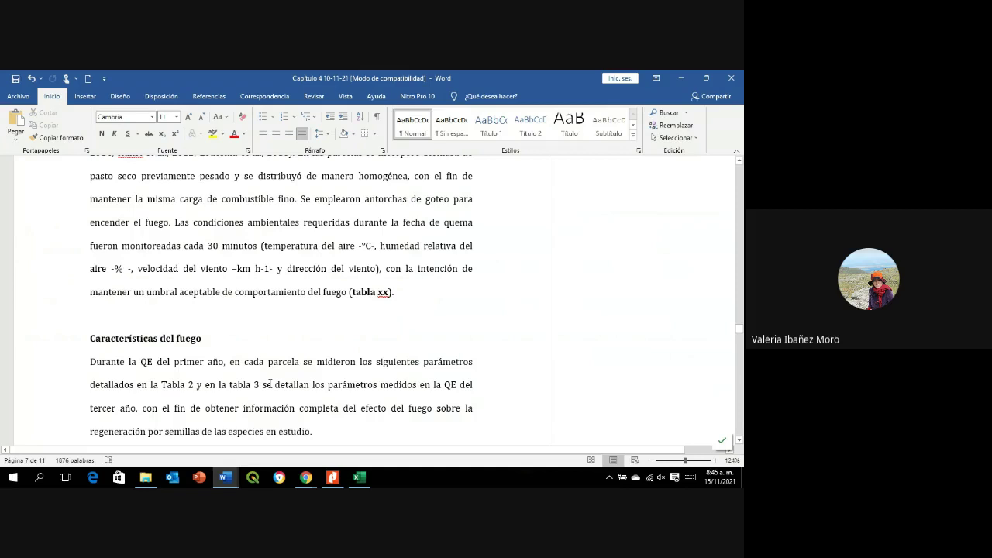
scroll(270, 383, down, 5)
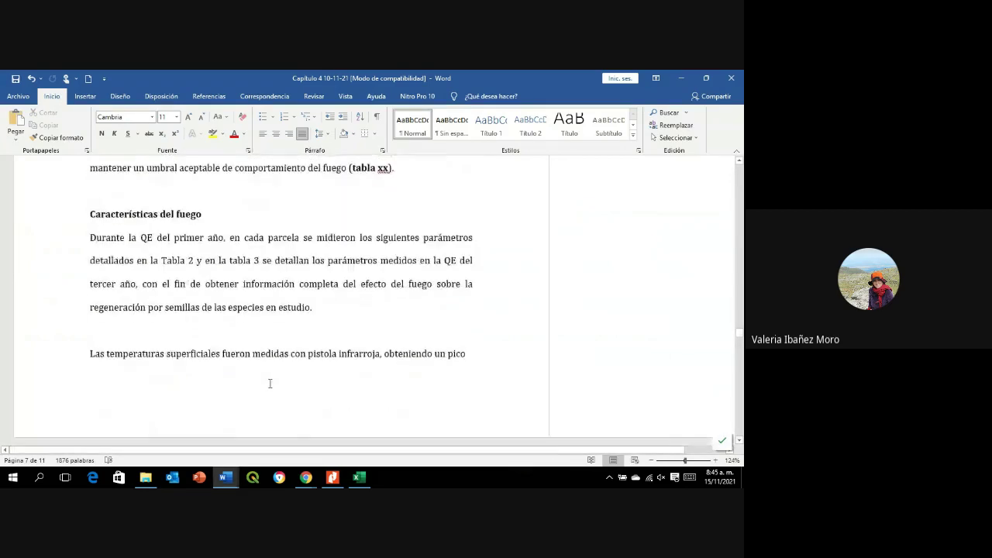
scroll(270, 383, up, 20)
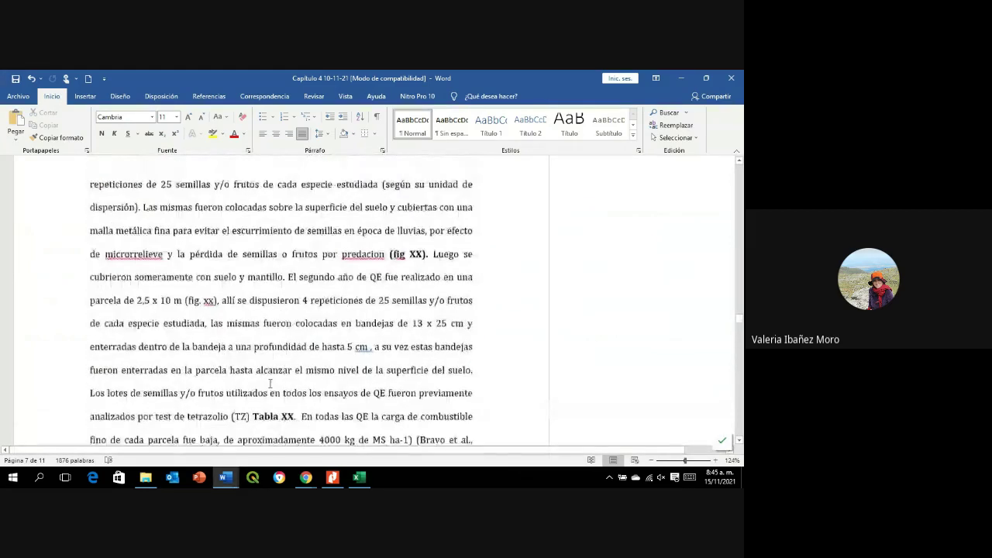
scroll(270, 382, up, 12)
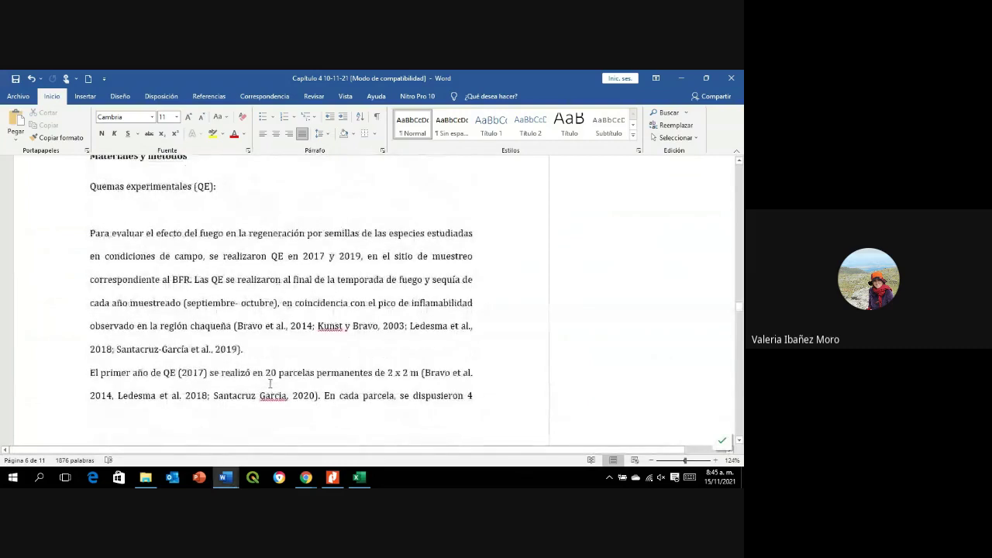
scroll(270, 383, up, 5)
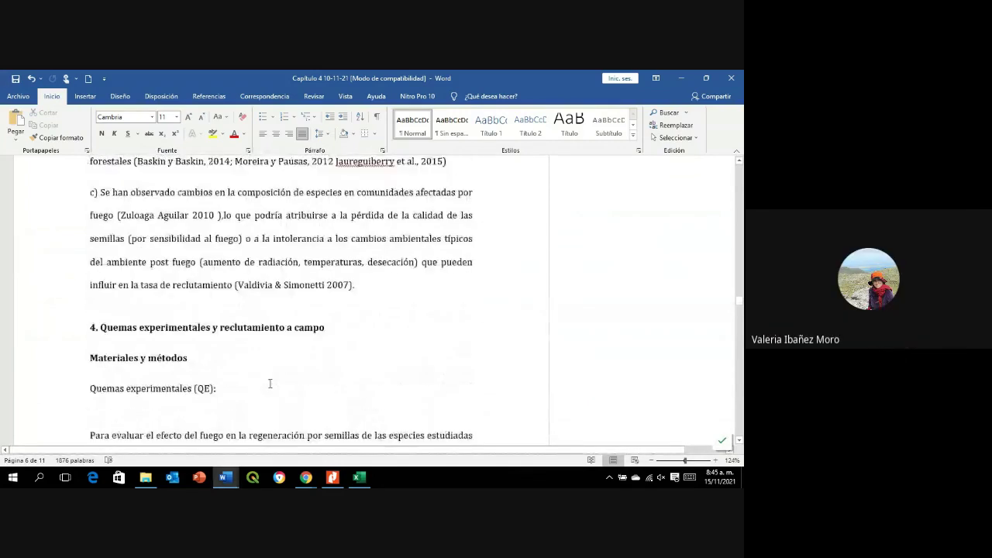
- Review the supporting arguments, prediction and hypothesis in the HIPOTESIS Y PREDICCIONES section of the chapter
scroll(269, 383, up, 5)
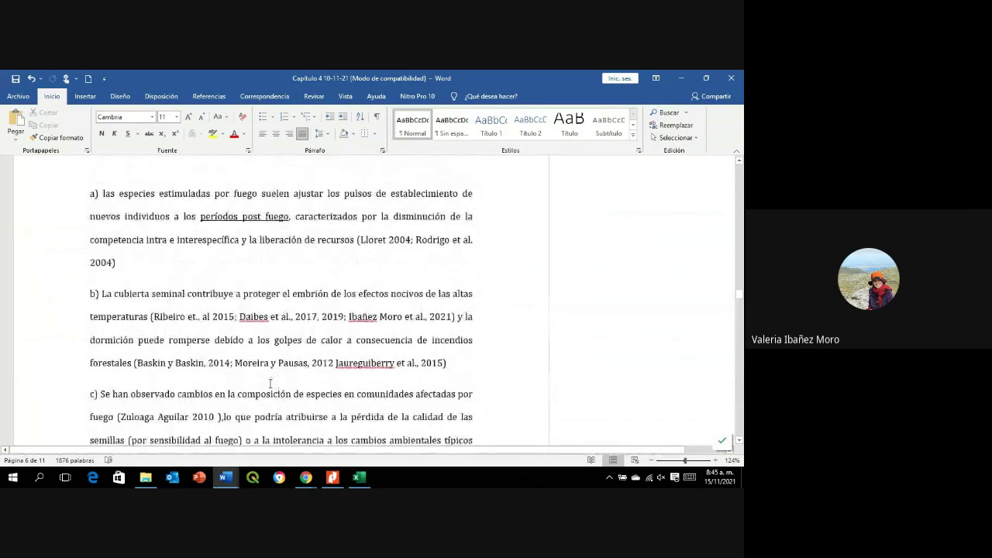
scroll(270, 383, up, 10)
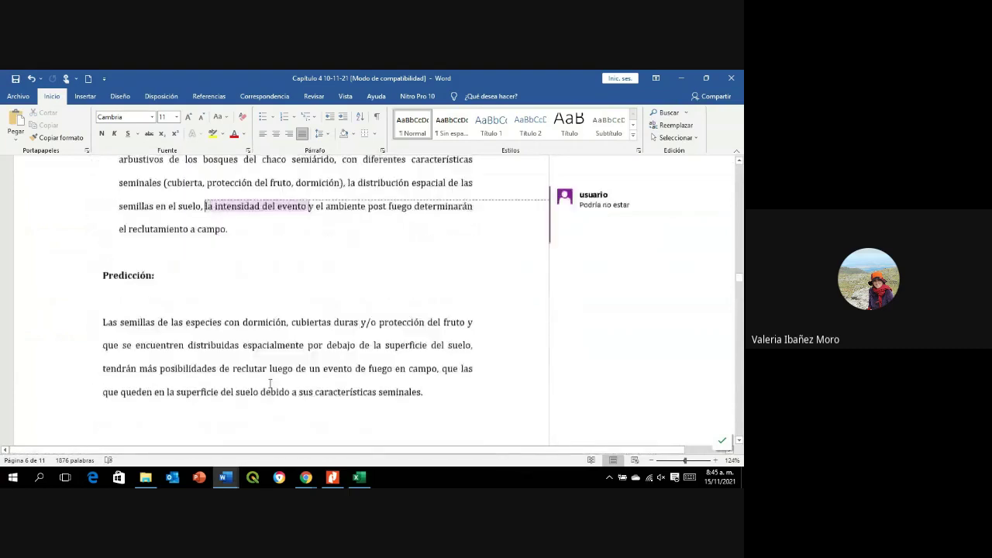
scroll(270, 383, up, 8)
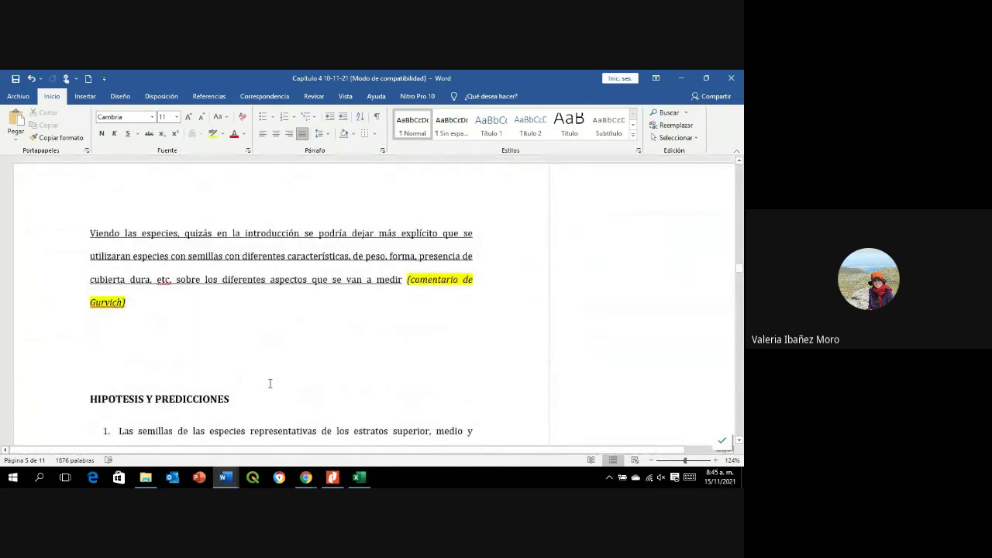
scroll(270, 383, down, 2)
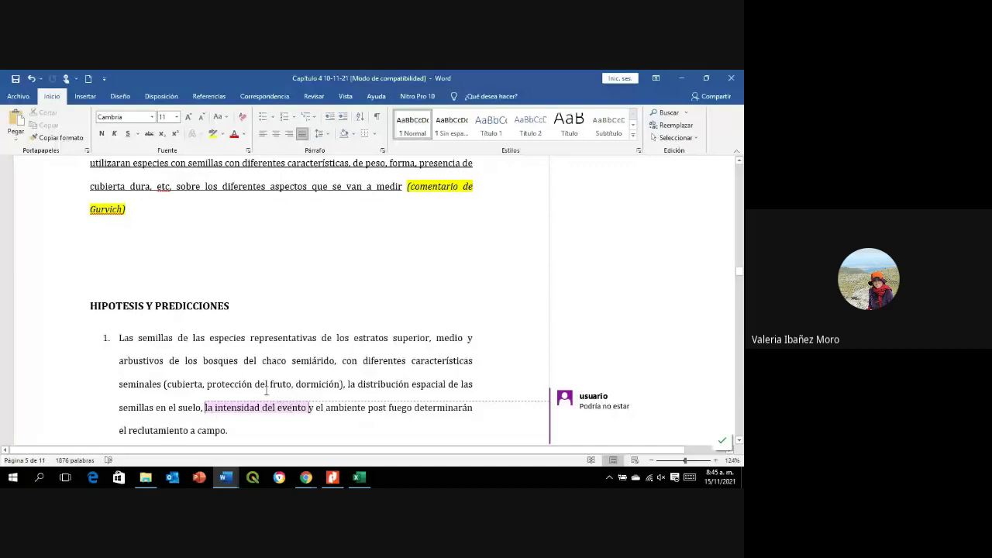
scroll(242, 385, up, 5)
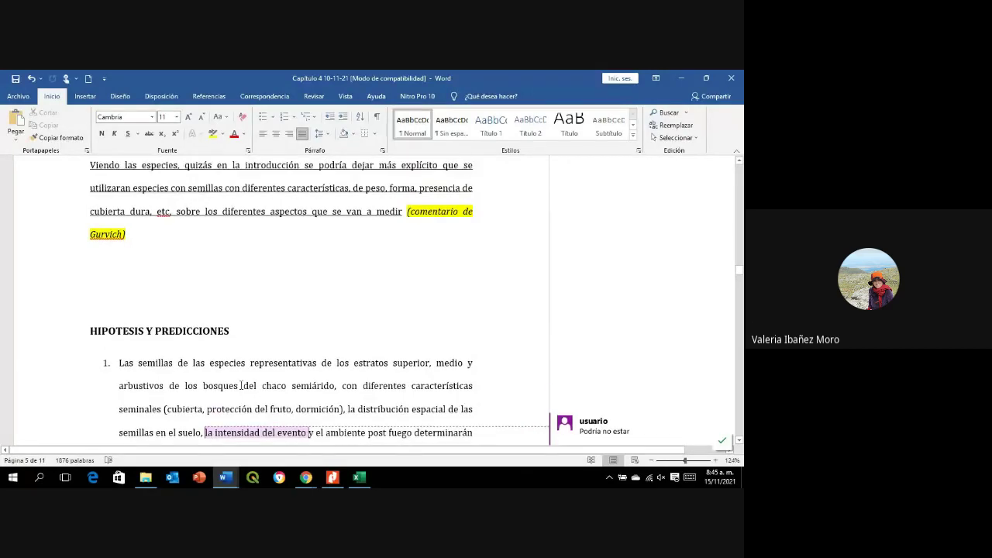
scroll(241, 383, down, 4)
scroll(241, 385, down, 2)
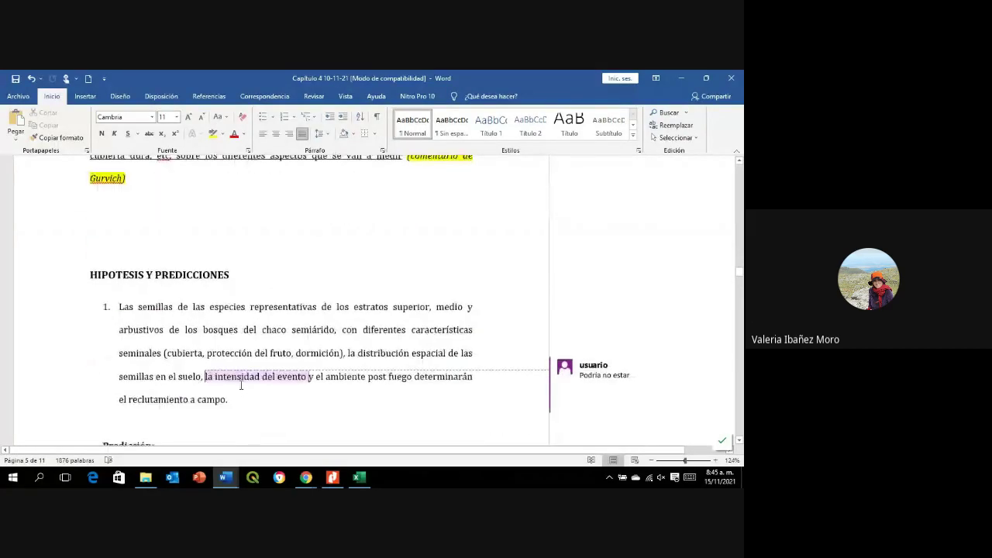
- Review the objective and the introduction paragraphs on post-fire recruitment, seed heat tolerance and soil insulation
scroll(241, 385, up, 11)
scroll(241, 386, up, 15)
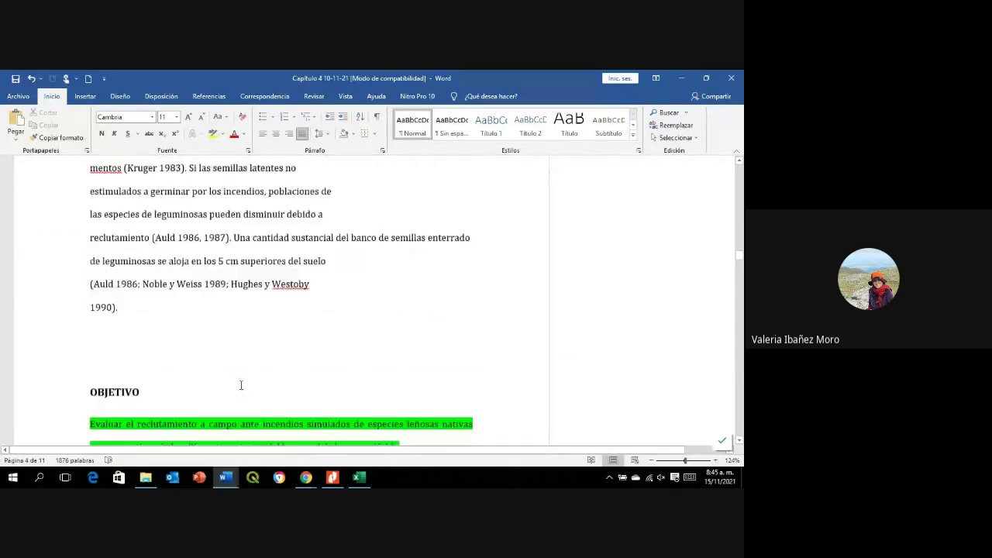
scroll(241, 385, up, 1)
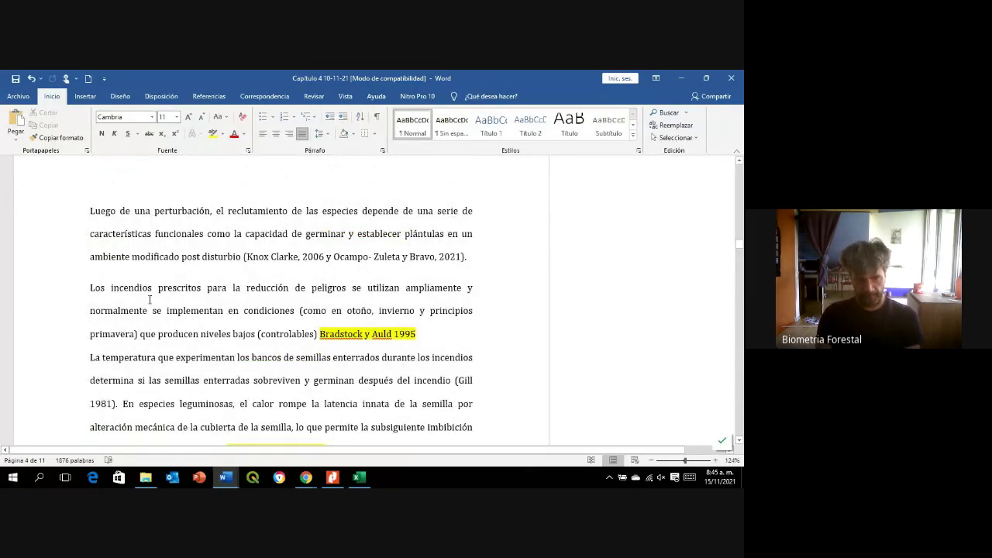
scroll(187, 286, up, 2)
scroll(188, 287, up, 4)
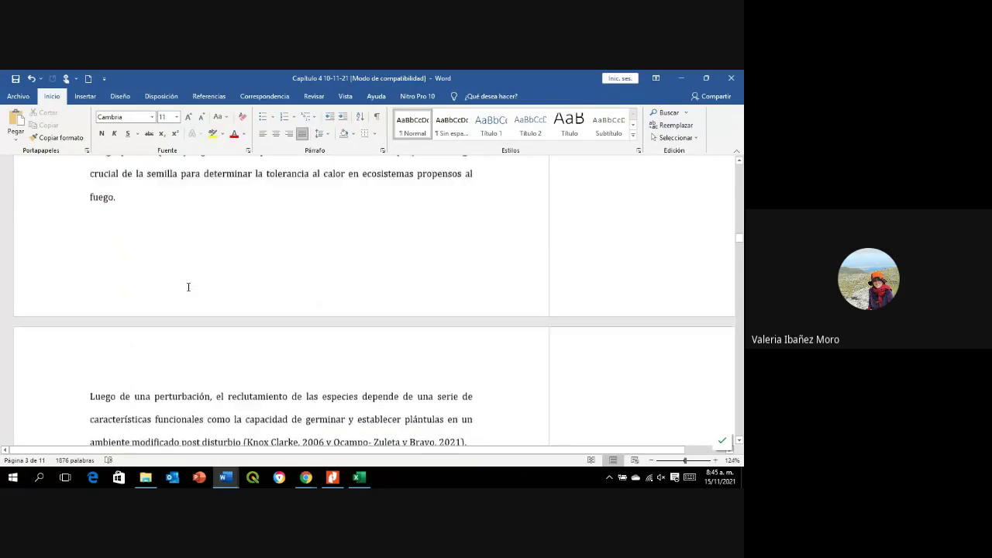
scroll(187, 287, up, 4)
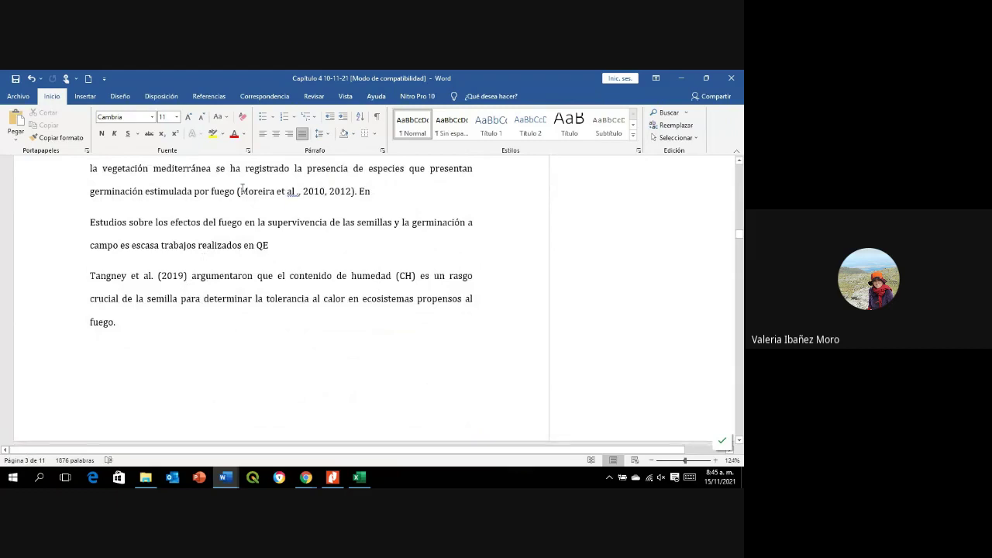
scroll(284, 287, down, 1)
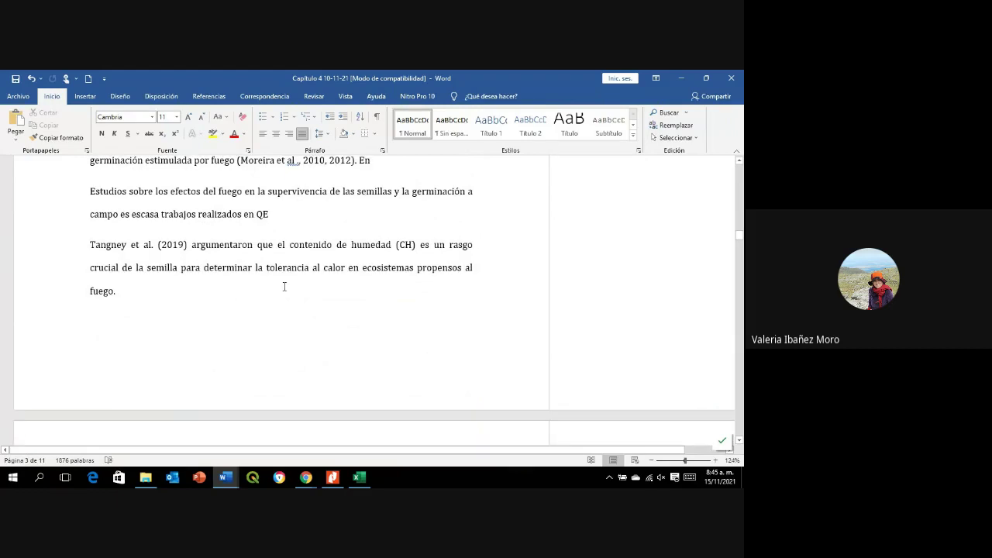
scroll(285, 286, down, 4)
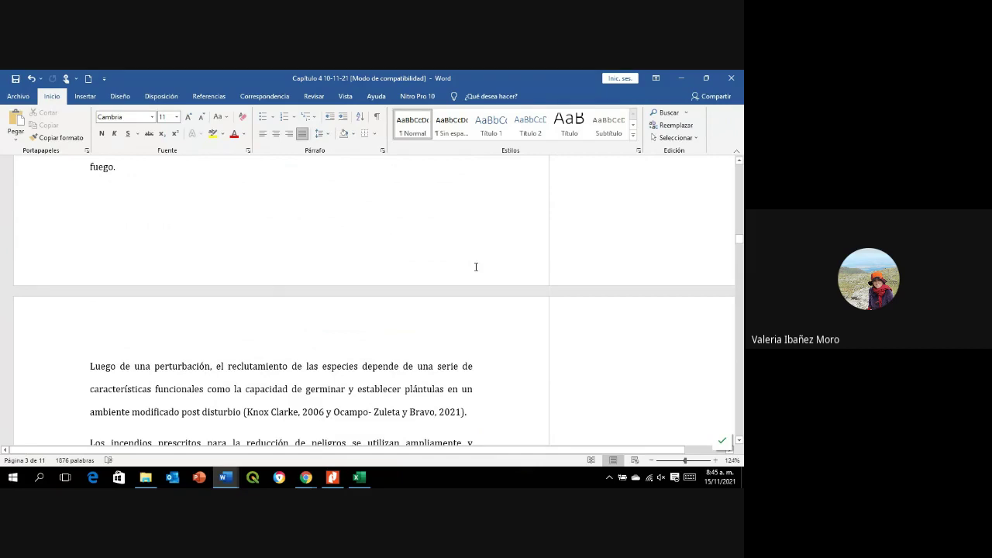
scroll(458, 315, up, 15)
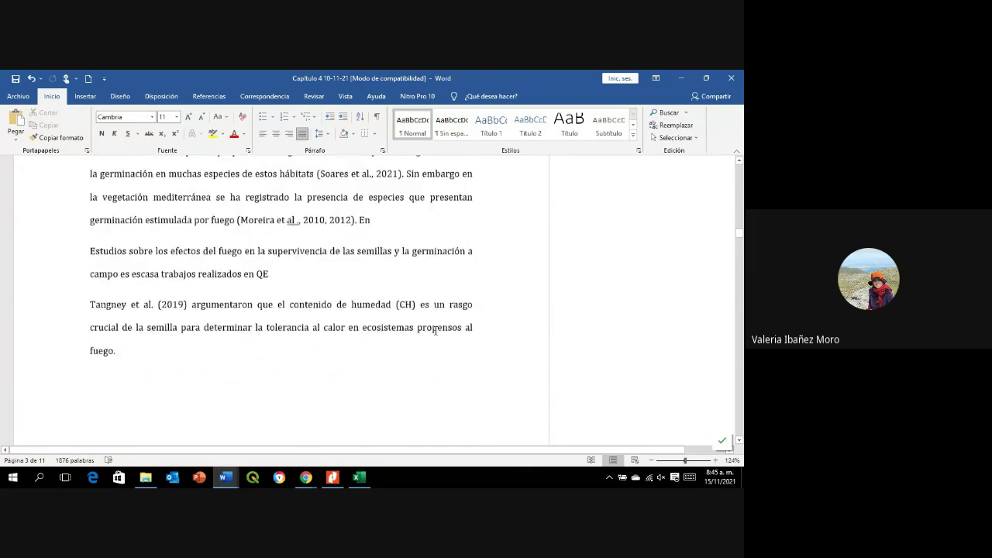
scroll(435, 331, up, 3)
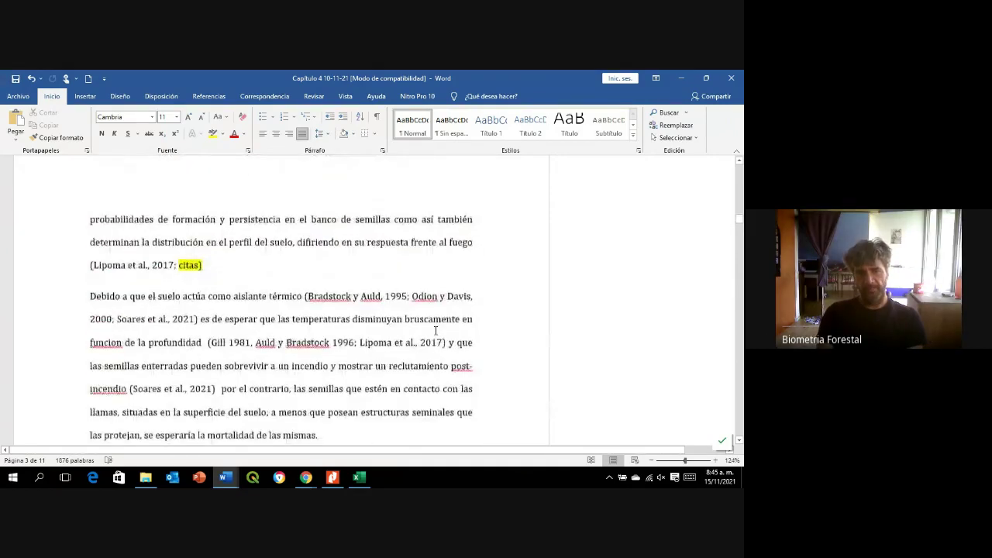